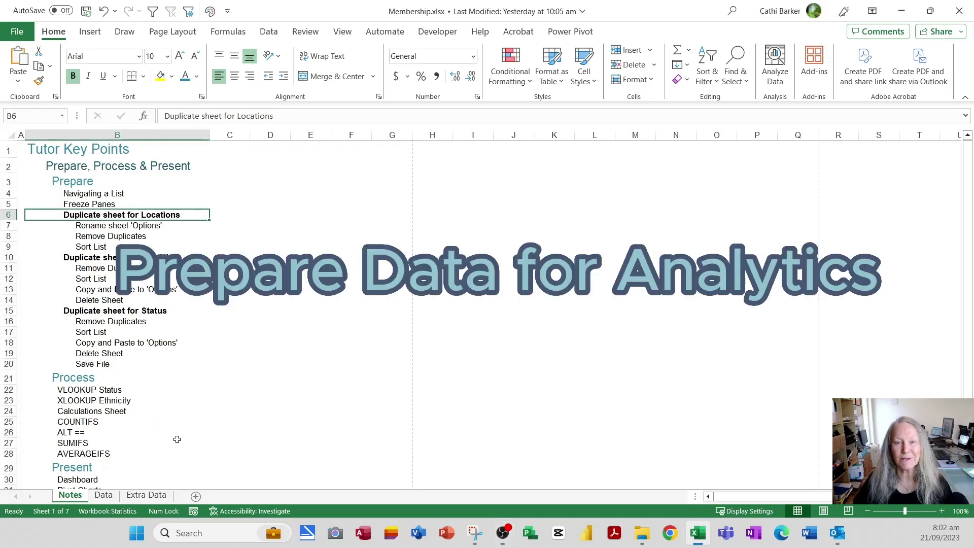
# Open the Data sheet and inspect the Age formula in cell H2
pyautogui.click(109, 497)
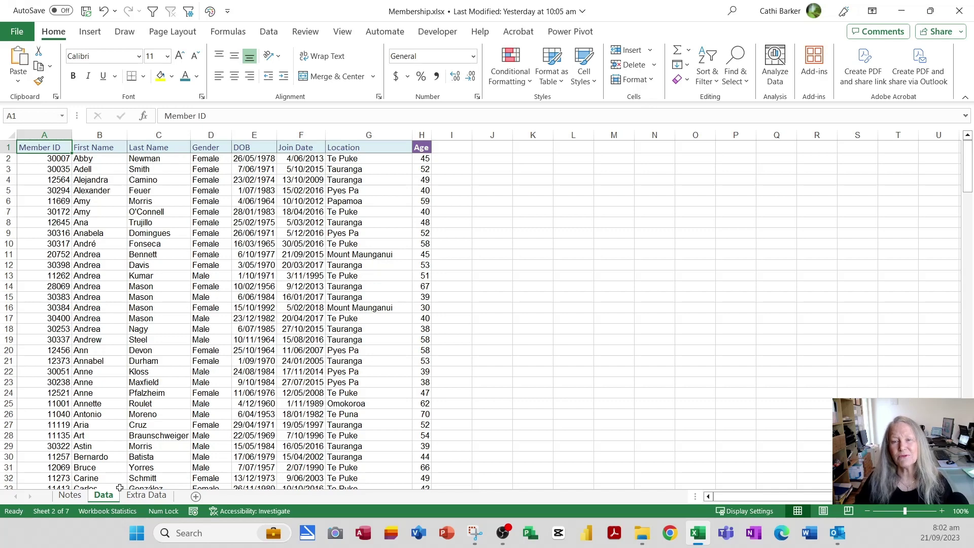
pyautogui.click(428, 159)
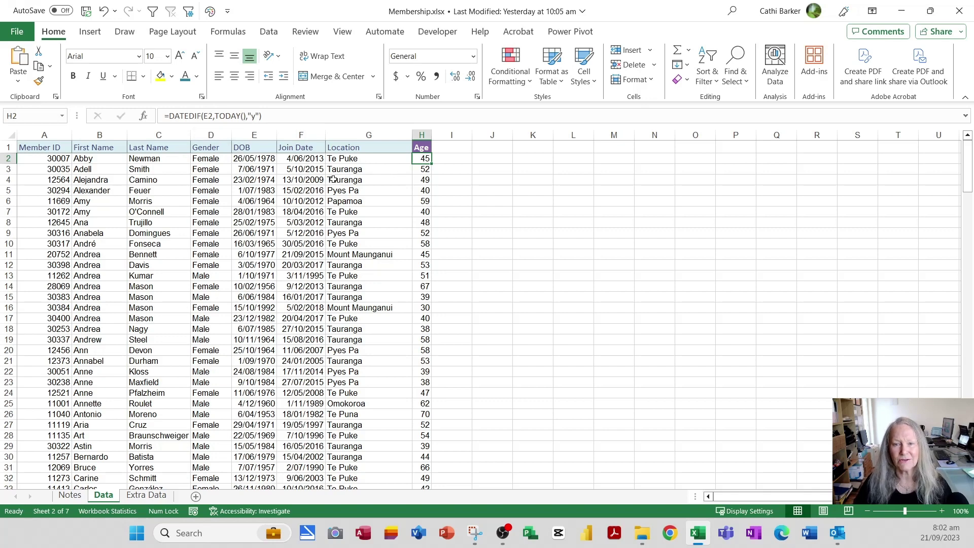
pyautogui.click(41, 147)
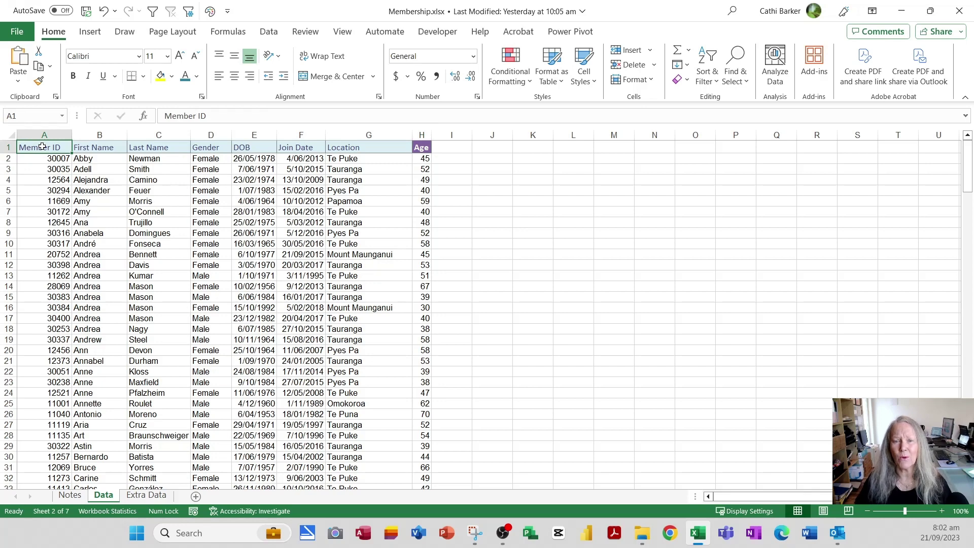
# Jump from the Member ID heading to the list's last row, last column and the worksheet's final row, ending back at A1
pyautogui.hotkey('ctrl', 'Down')
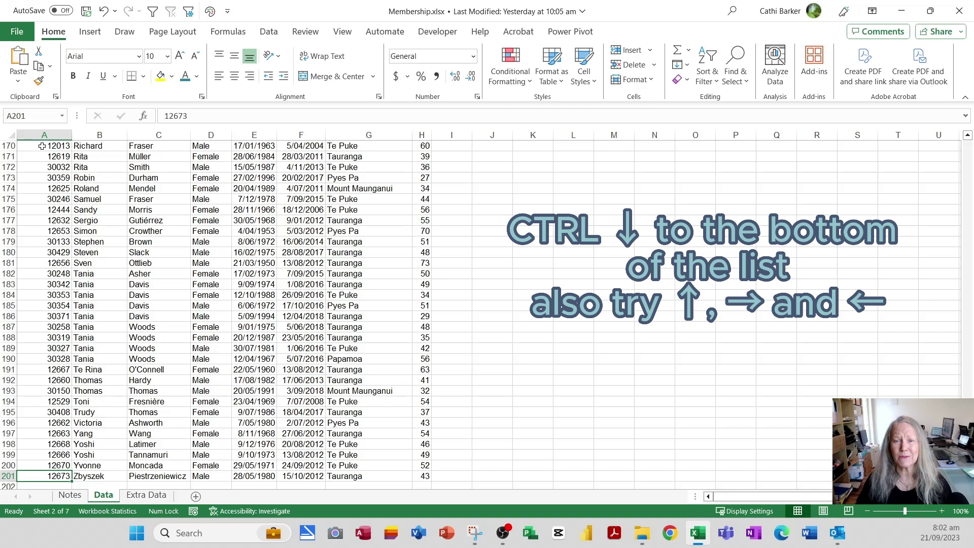
pyautogui.hotkey('ctrl', 'Up')
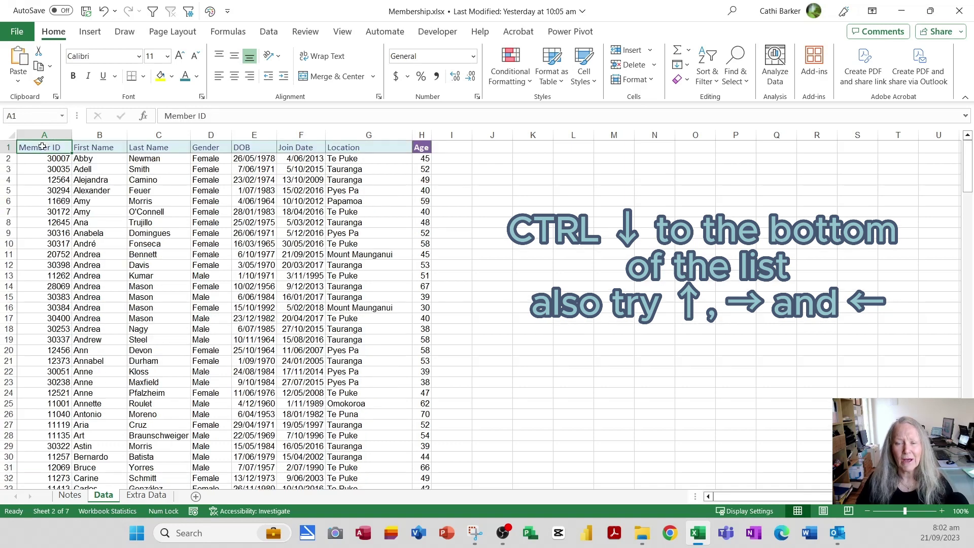
pyautogui.hotkey('ctrl', 'Right')
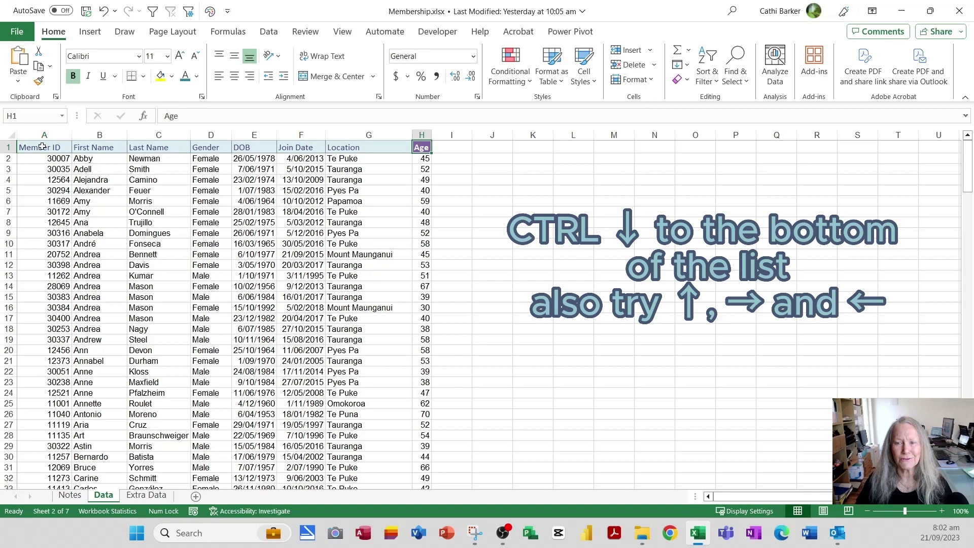
pyautogui.hotkey('ctrl', 'Left')
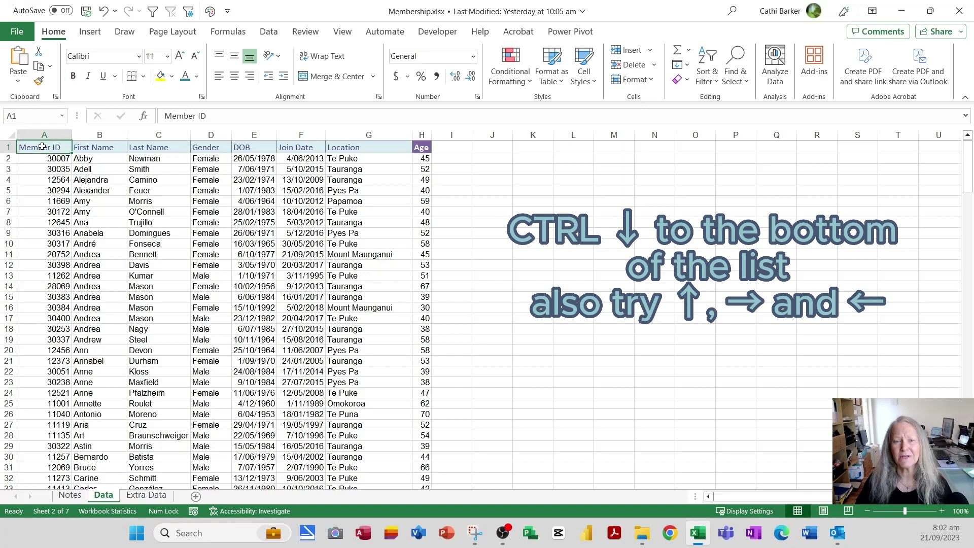
pyautogui.hotkey('ctrl', 'Down')
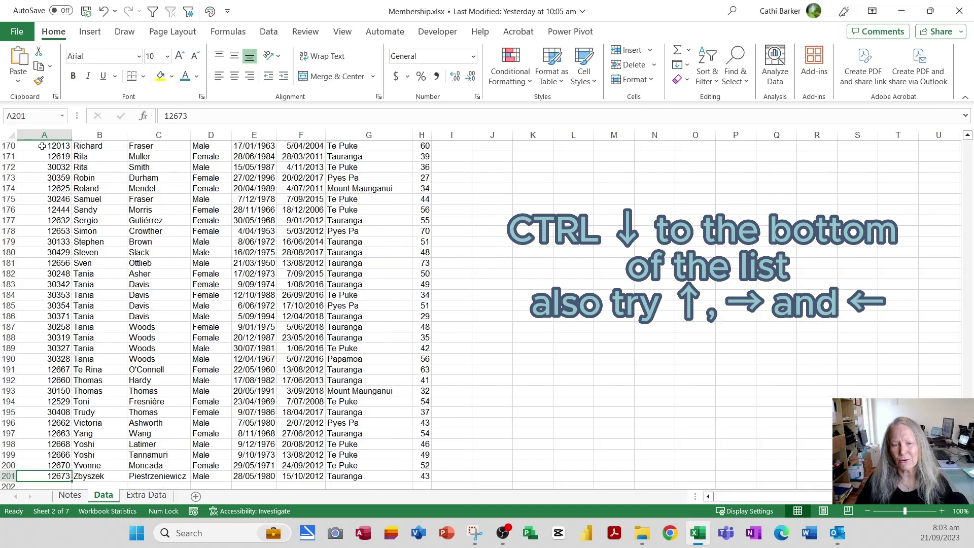
pyautogui.hotkey('ctrl', 'Down')
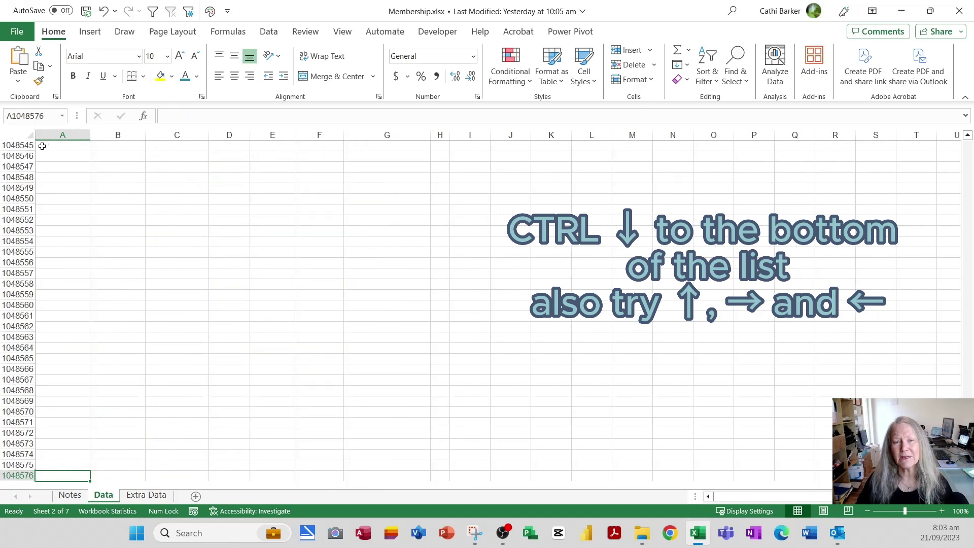
pyautogui.hotkey('ctrl', 'Up')
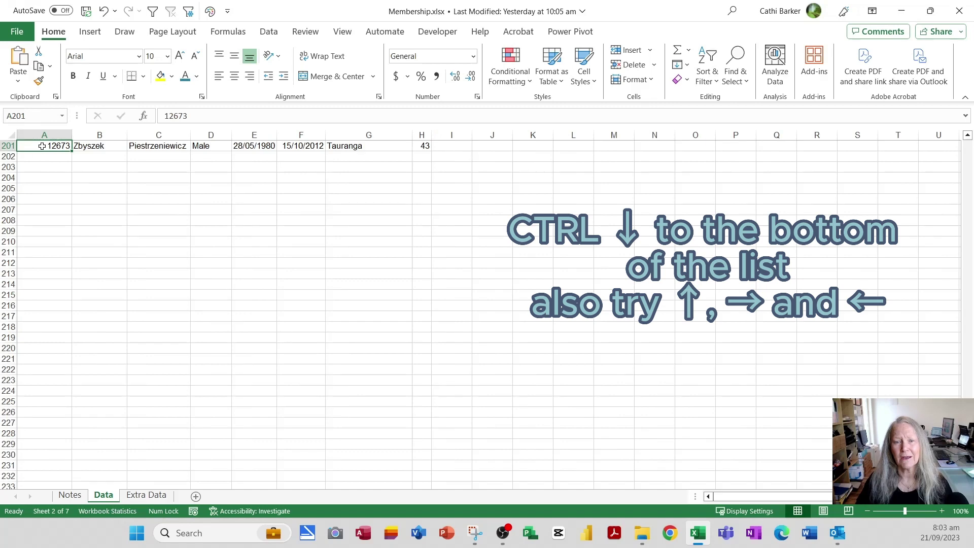
pyautogui.hotkey('ctrl', 'Up')
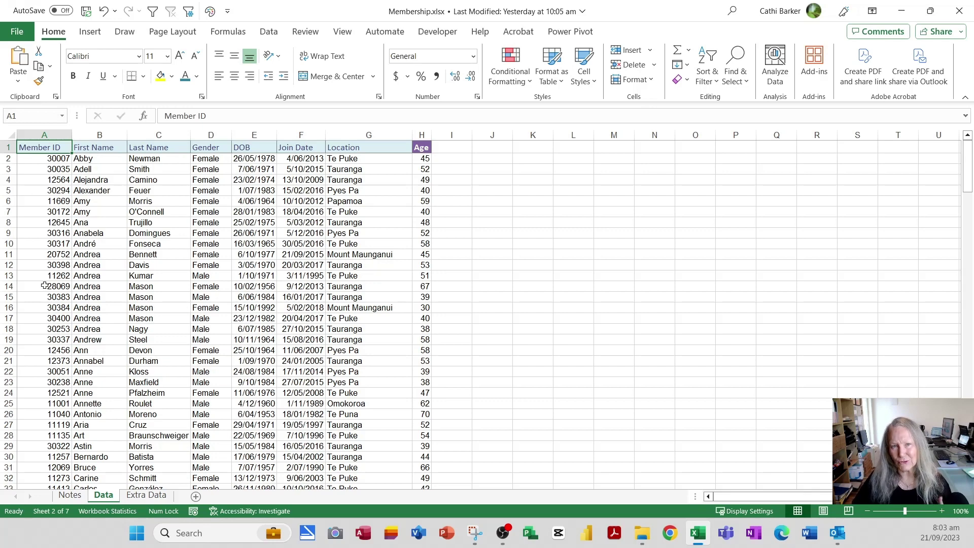
# Freeze the top row of the Data sheet and check that the headings stay in place down the list
pyautogui.scroll(-3, 53, 361)
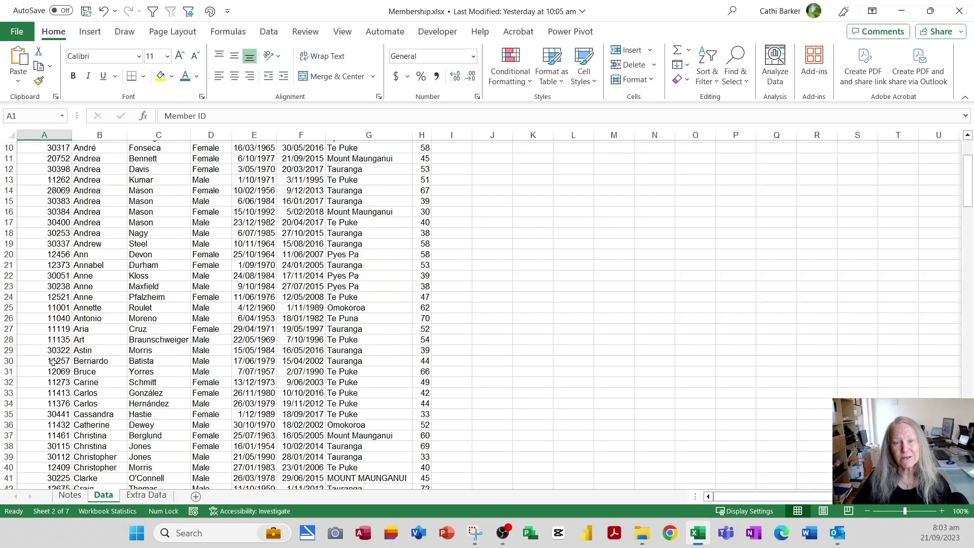
pyautogui.scroll(-2, 52, 363)
pyautogui.scroll(5, 53, 363)
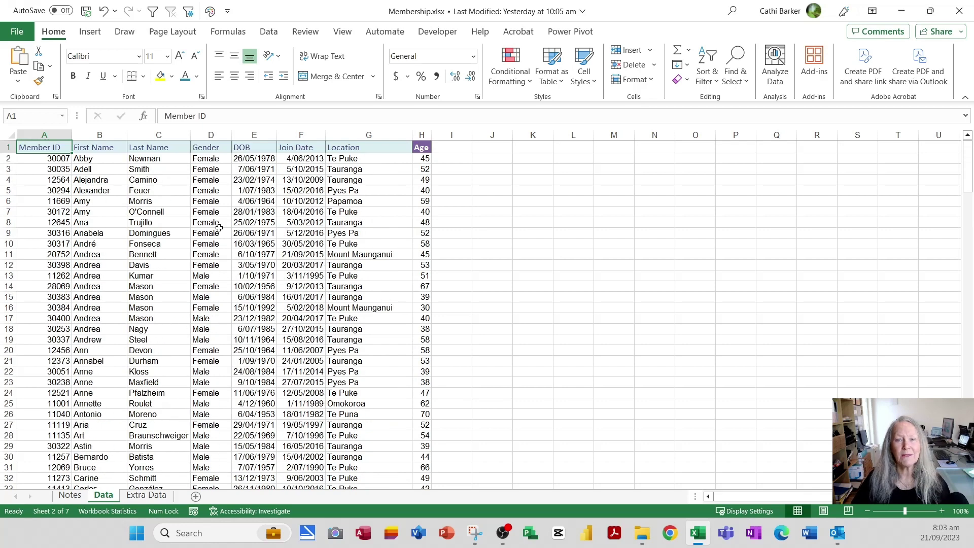
pyautogui.click(343, 33)
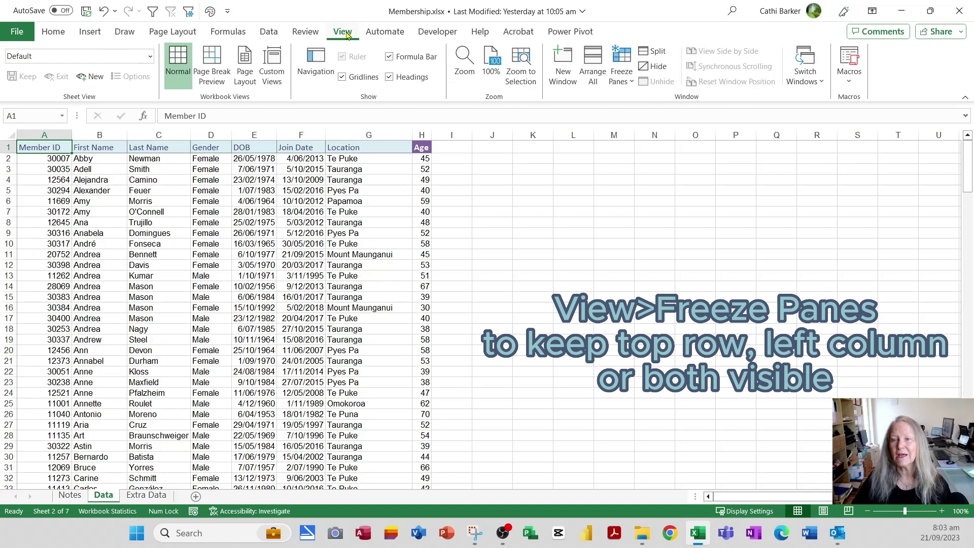
pyautogui.click(624, 82)
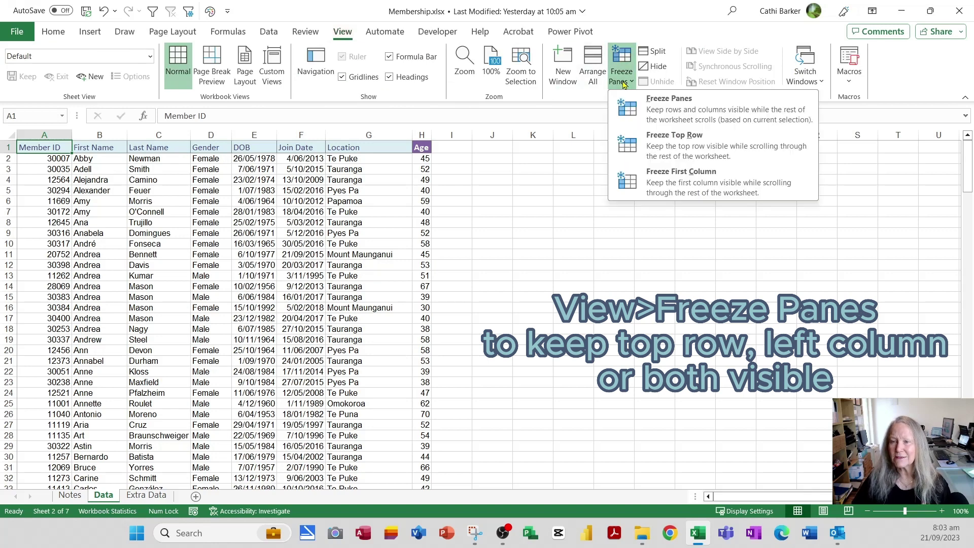
pyautogui.click(666, 152)
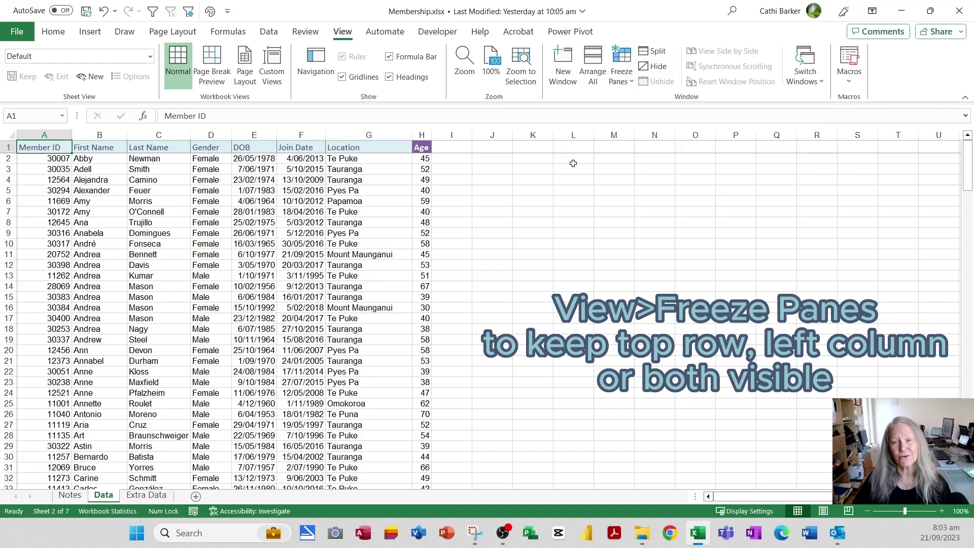
pyautogui.scroll(-5, 196, 290)
pyautogui.scroll(-10, 197, 291)
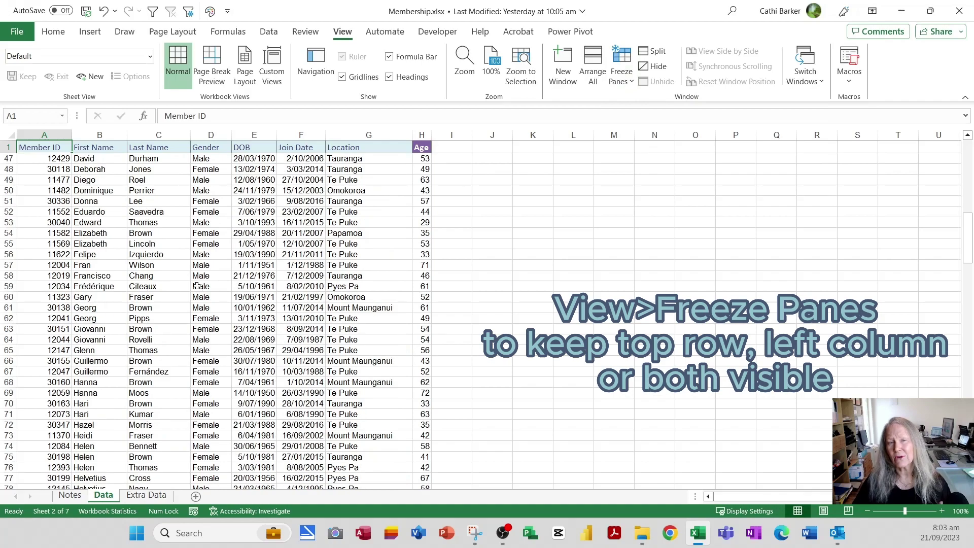
pyautogui.scroll(-7, 196, 287)
pyautogui.scroll(19, 187, 280)
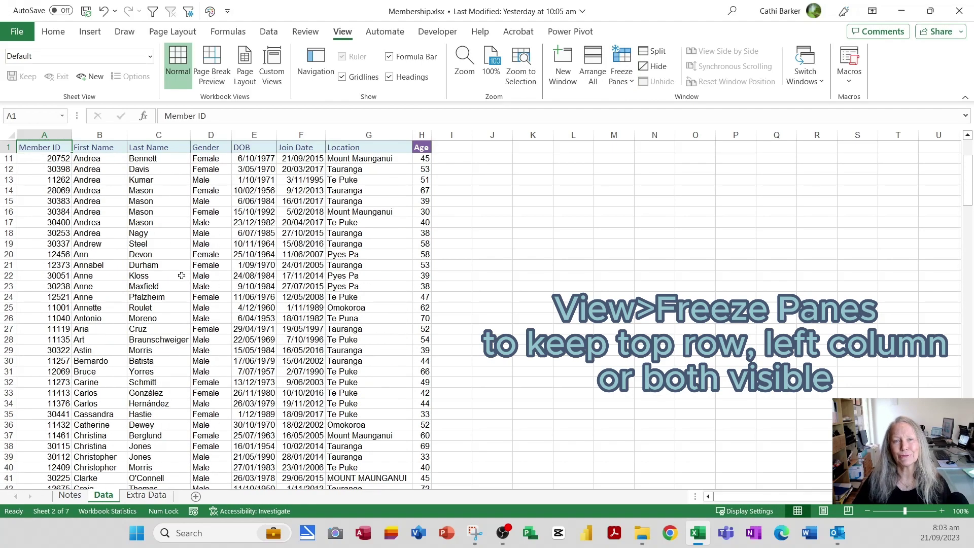
pyautogui.scroll(3, 182, 275)
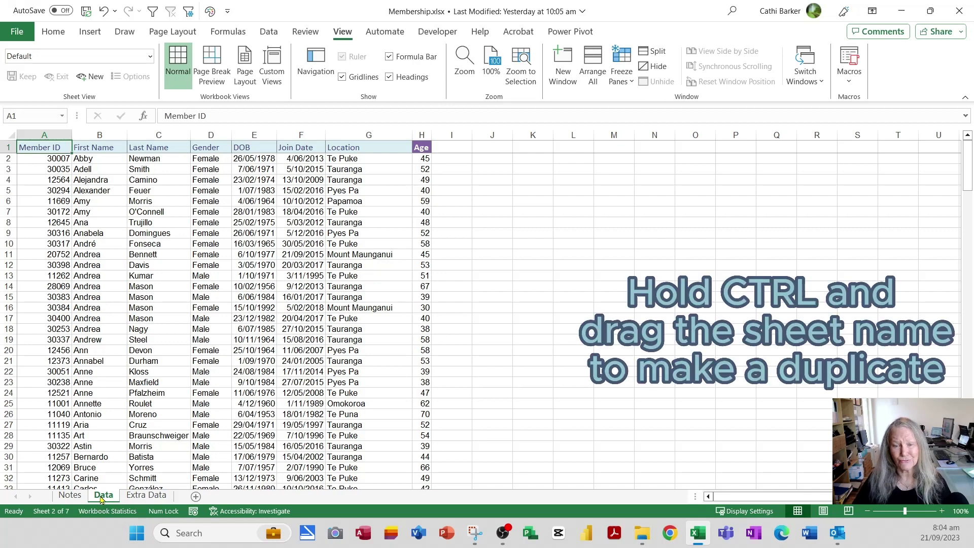
# Duplicate the Data sheet, placing the copy before Extra Data, and rename the copy Options
pyautogui.moveTo(101, 500); pyautogui.dragTo(149, 500)
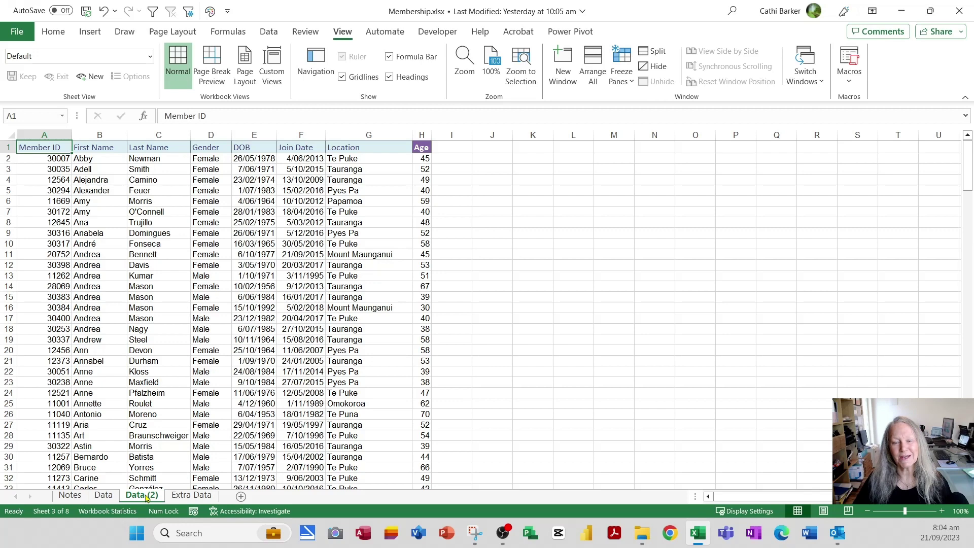
pyautogui.doubleClick(145, 495)
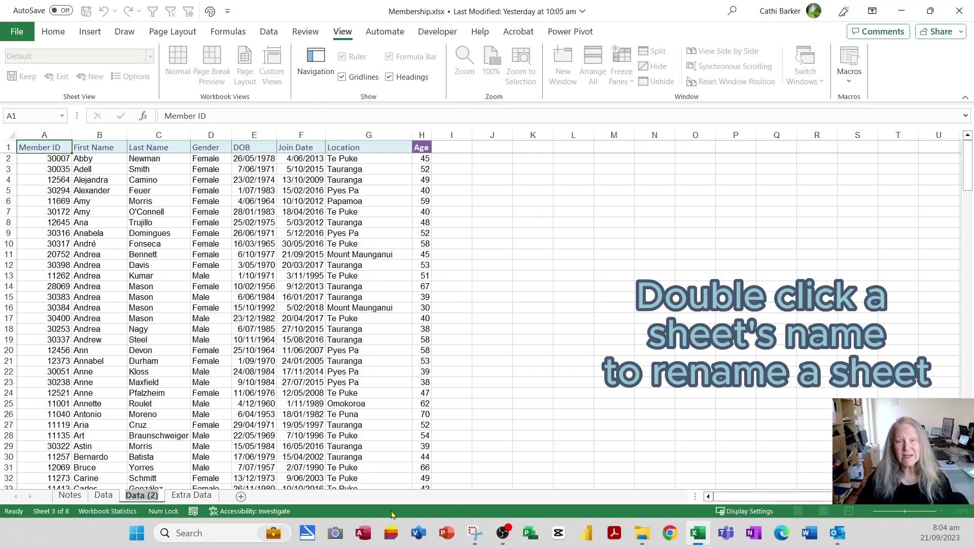
pyautogui.write('Options')
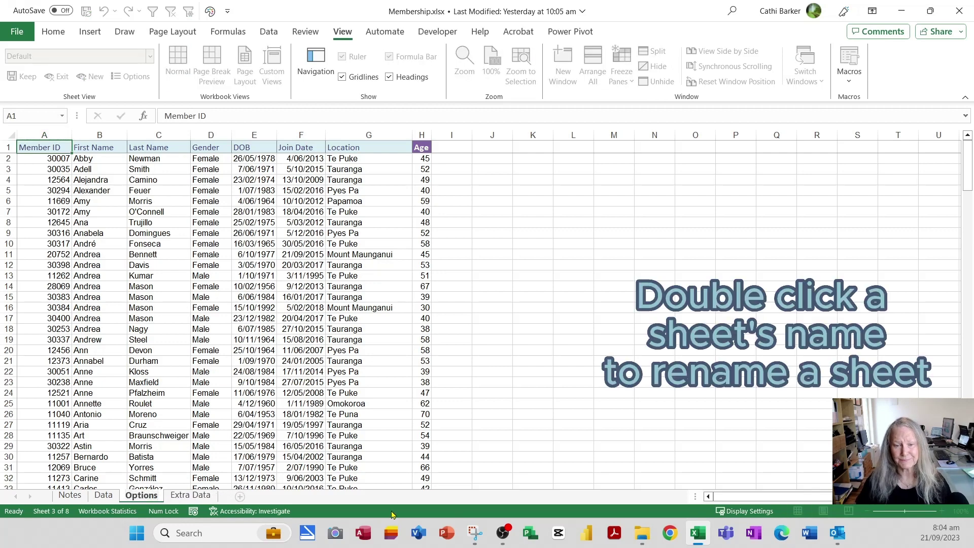
pyautogui.press('Return')
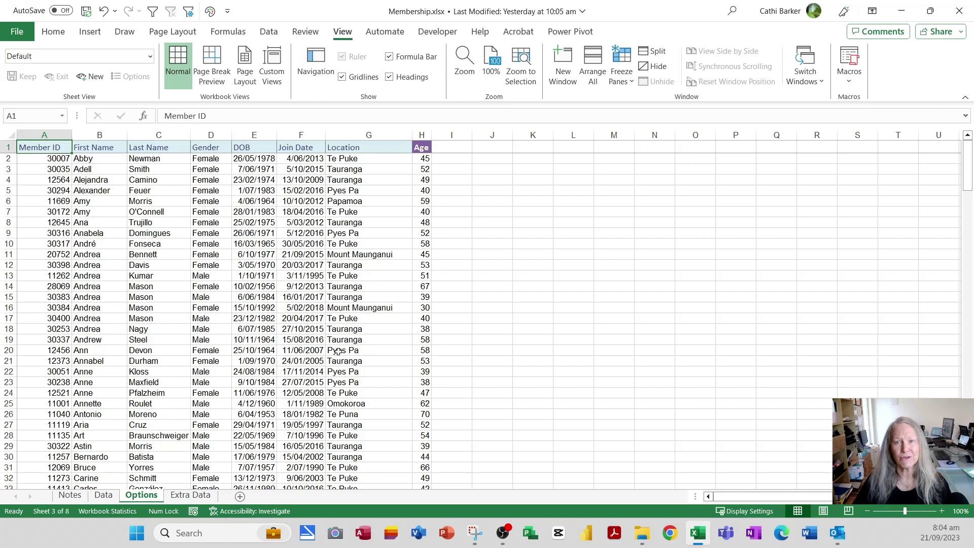
# Remove duplicate rows from the Options sheet's list, comparing only the Location column and treating the first row as headers
pyautogui.click(269, 32)
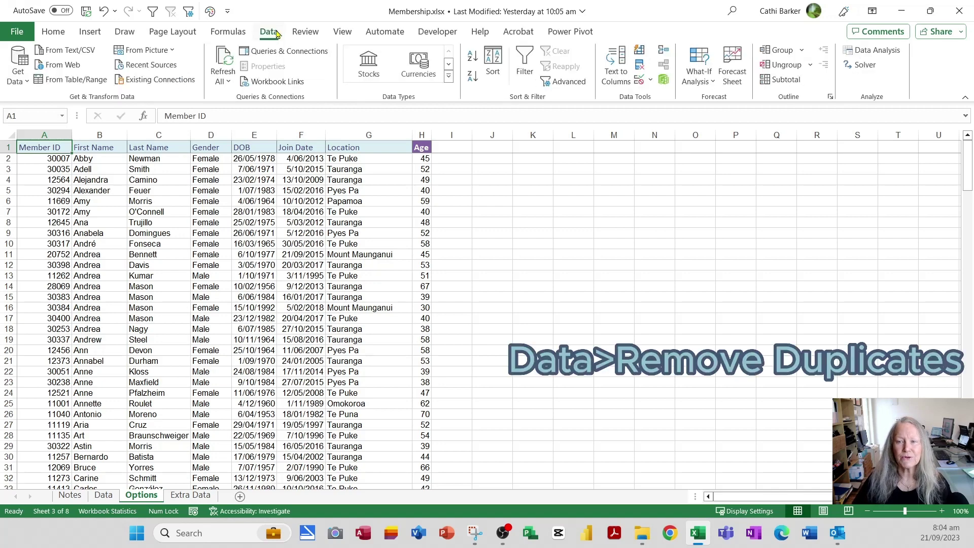
pyautogui.click(640, 69)
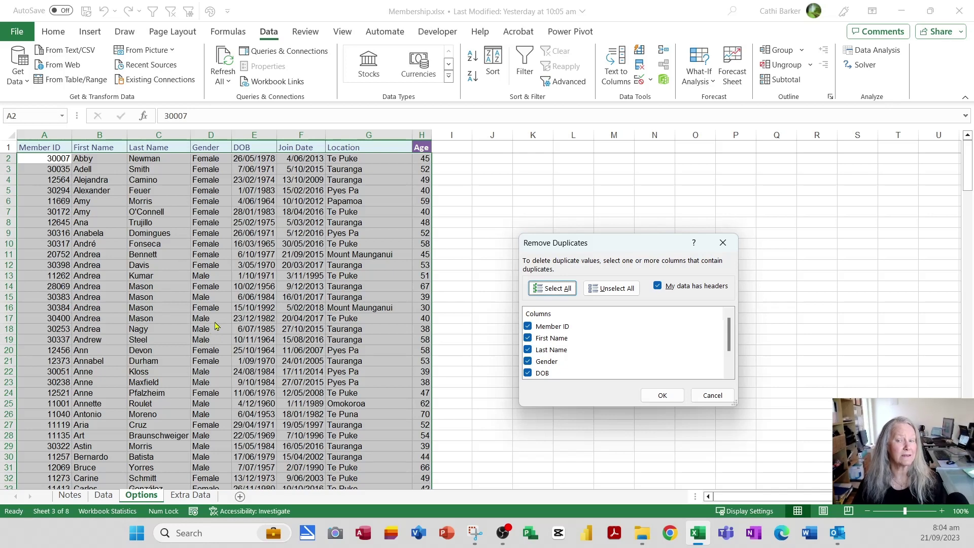
pyautogui.click(713, 395)
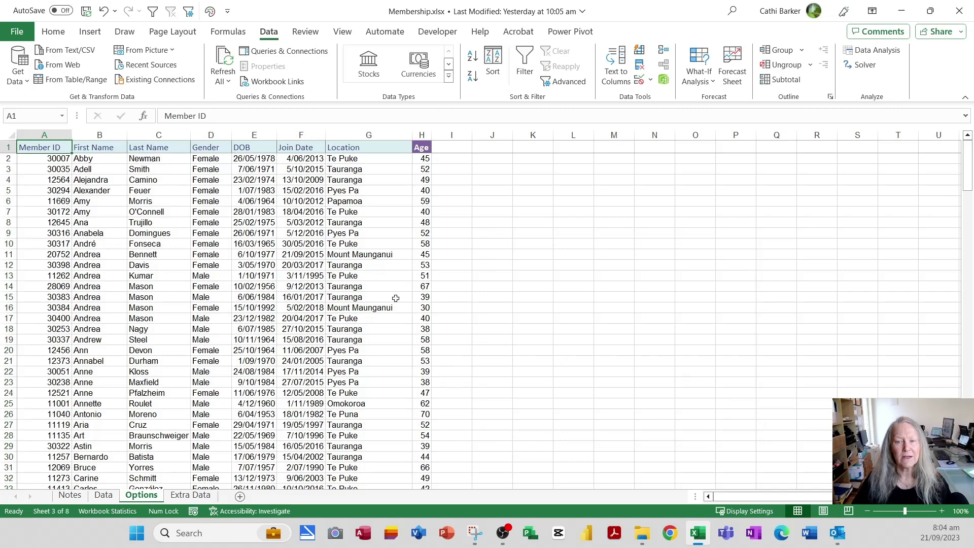
pyautogui.click(196, 231)
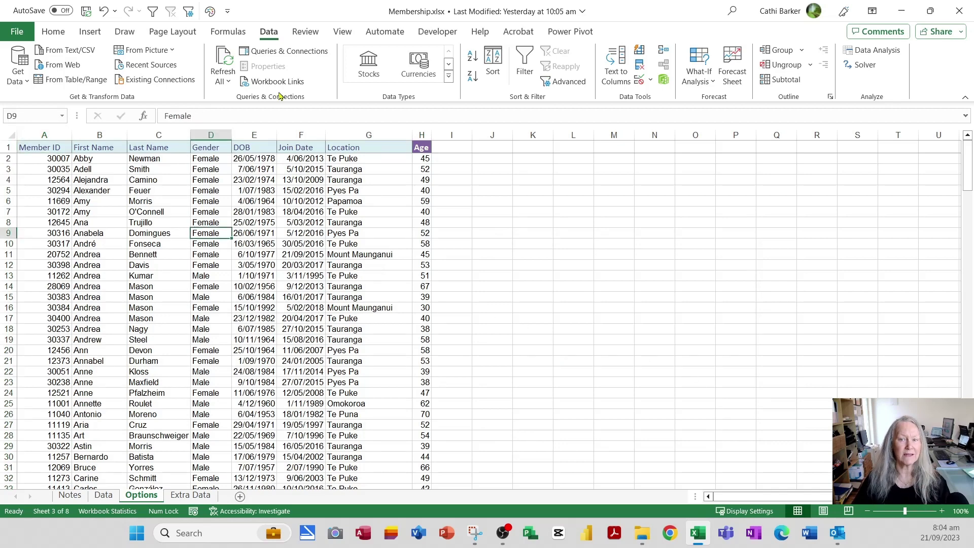
pyautogui.click(641, 67)
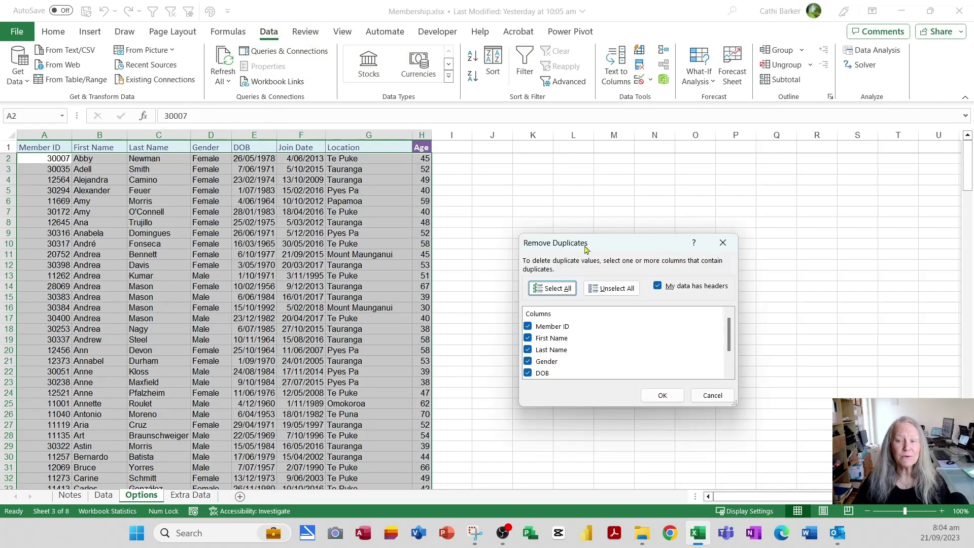
pyautogui.click(614, 292)
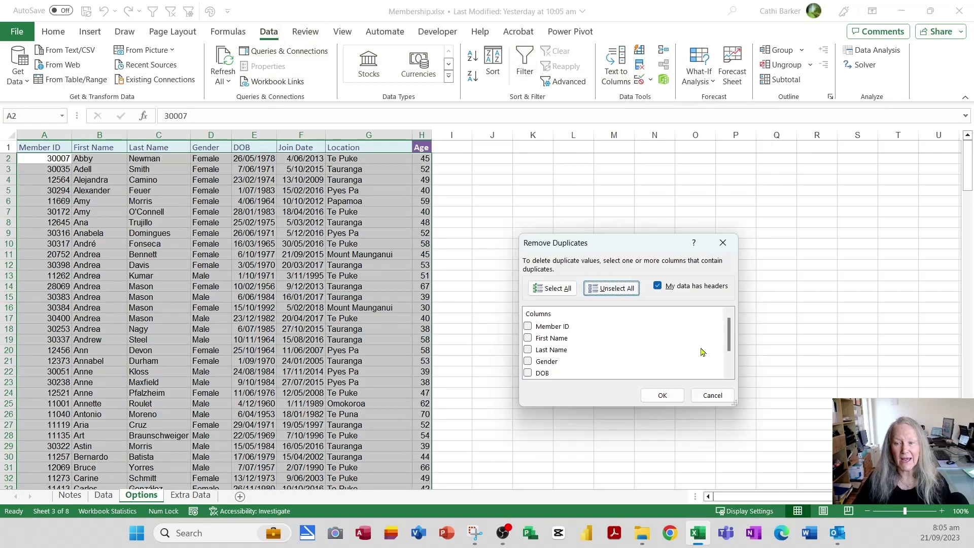
pyautogui.moveTo(733, 344); pyautogui.dragTo(733, 365)
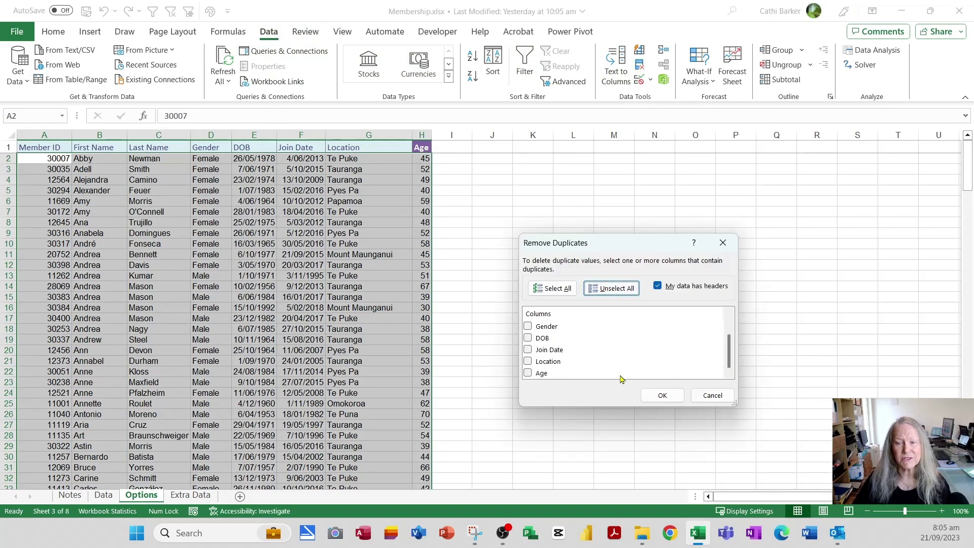
pyautogui.click(528, 361)
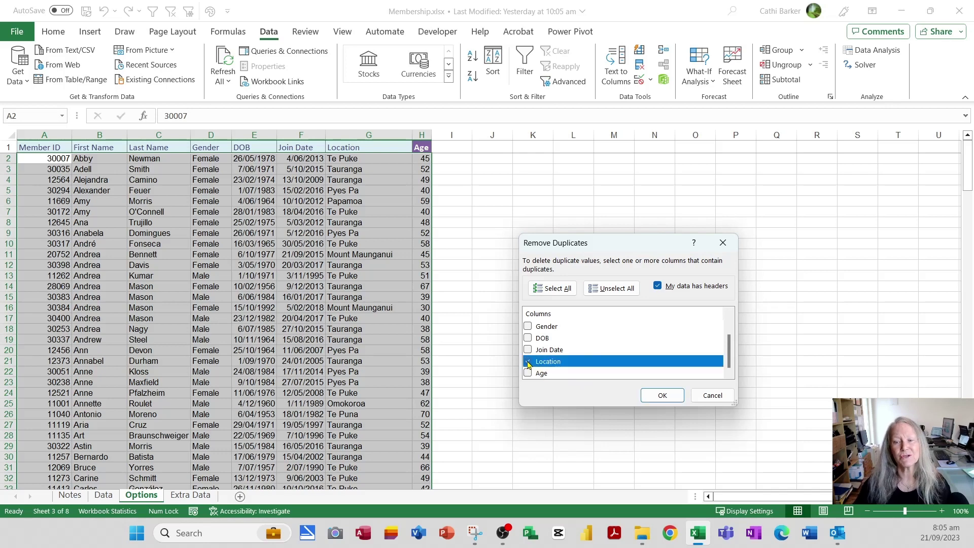
pyautogui.click(666, 399)
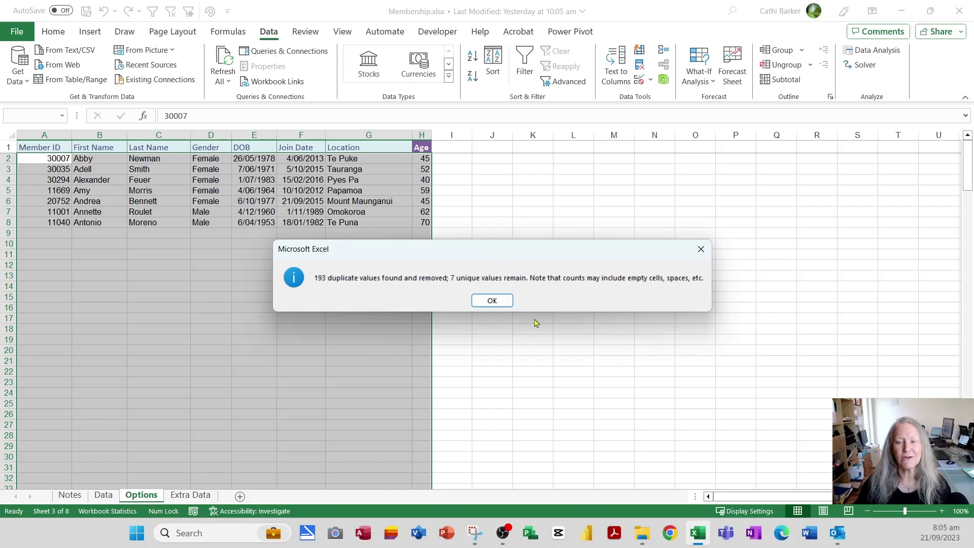
pyautogui.click(493, 301)
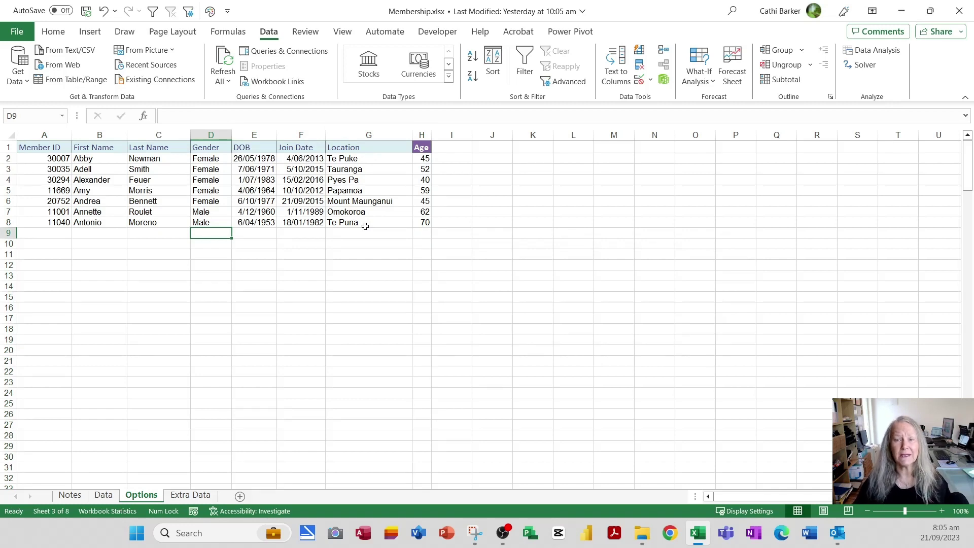
# Delete columns A to F, Member ID through Join Date, from the Options sheet
pyautogui.moveTo(49, 135); pyautogui.dragTo(291, 132)
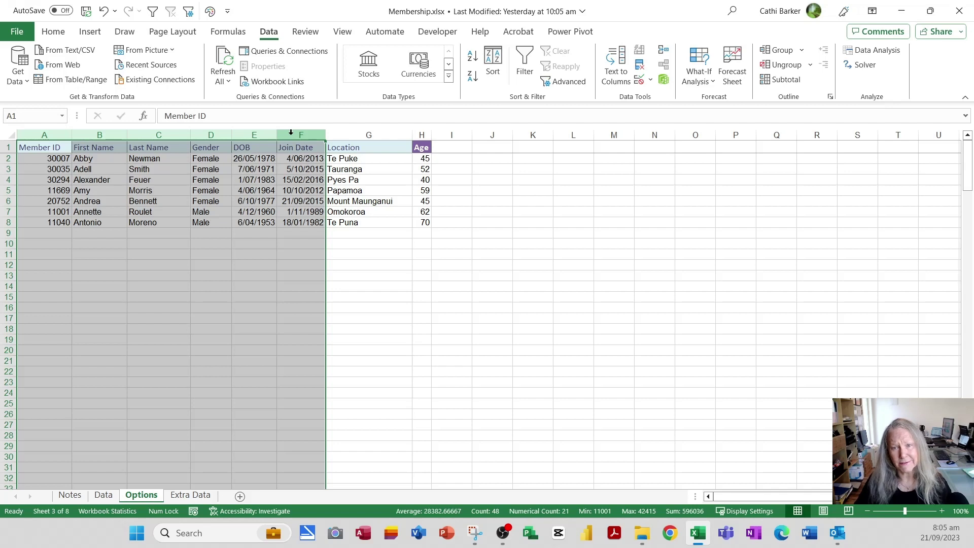
pyautogui.hotkey('ctrl', '-')
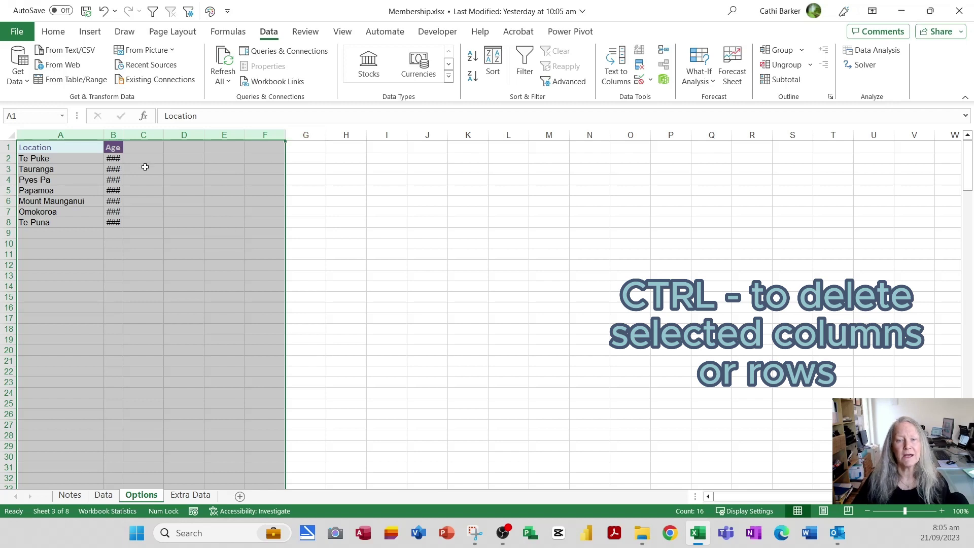
# Delete the Age column from the Options sheet and sort the Location list in ascending order
pyautogui.click(116, 134)
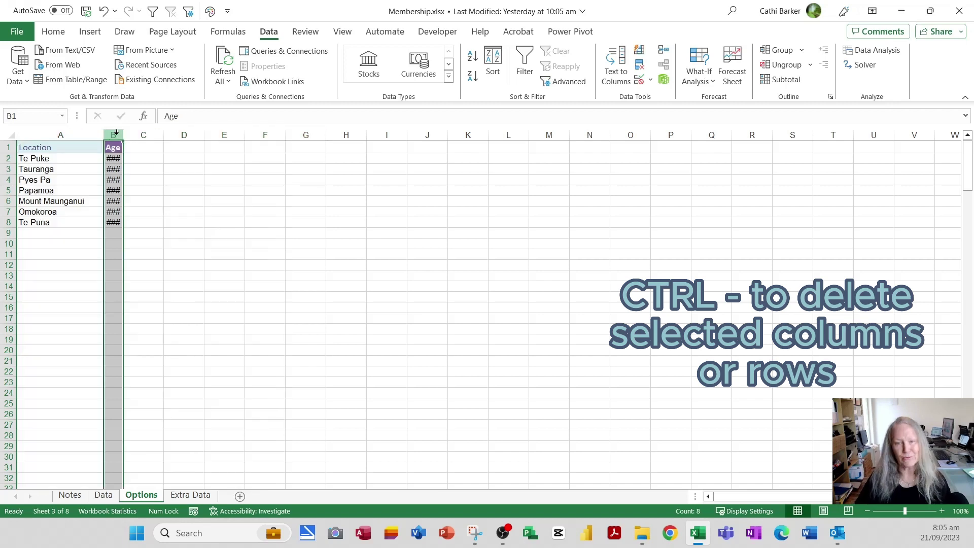
pyautogui.hotkey('ctrl', '-')
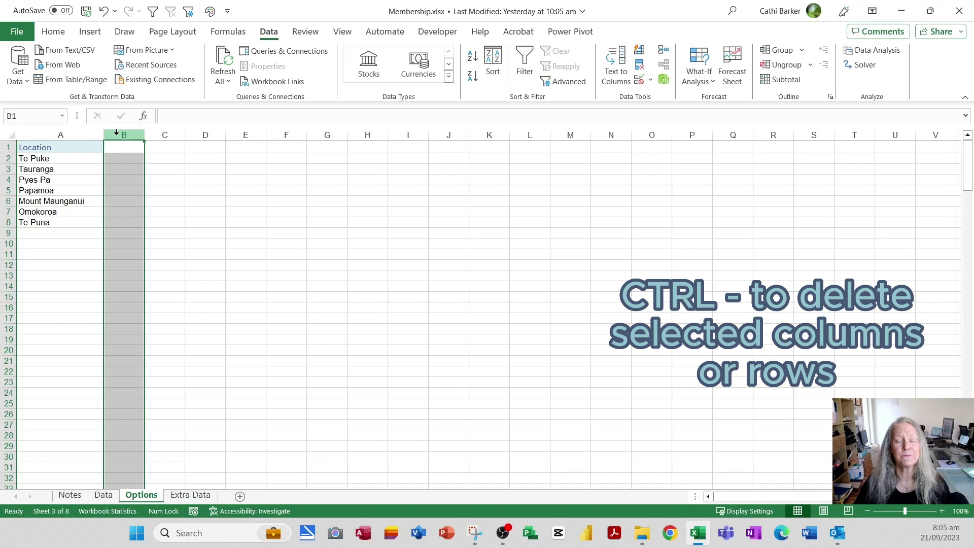
pyautogui.click(64, 190)
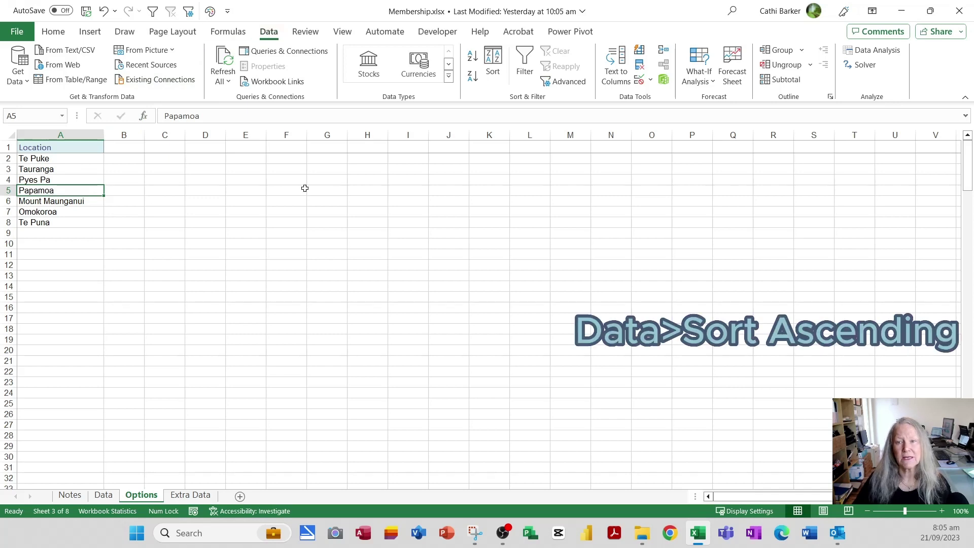
pyautogui.click(474, 58)
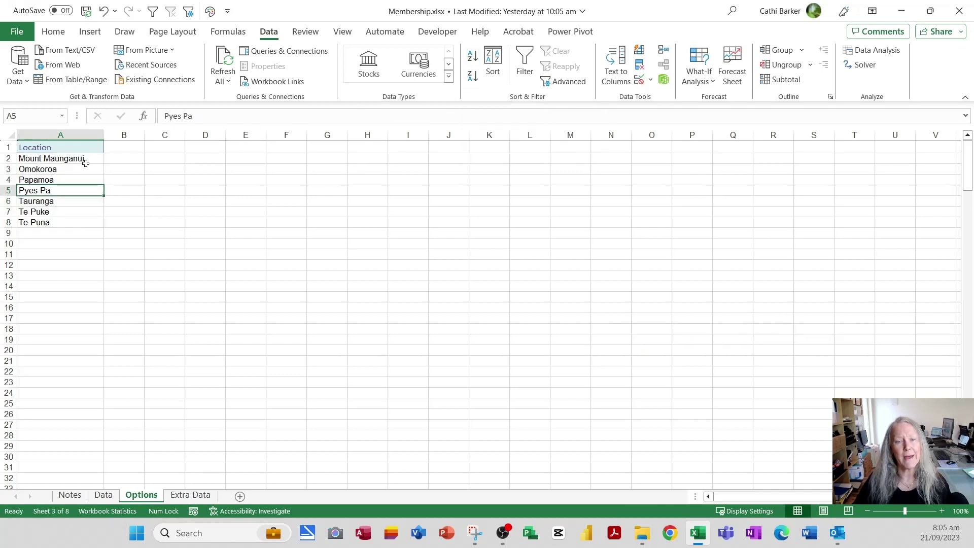
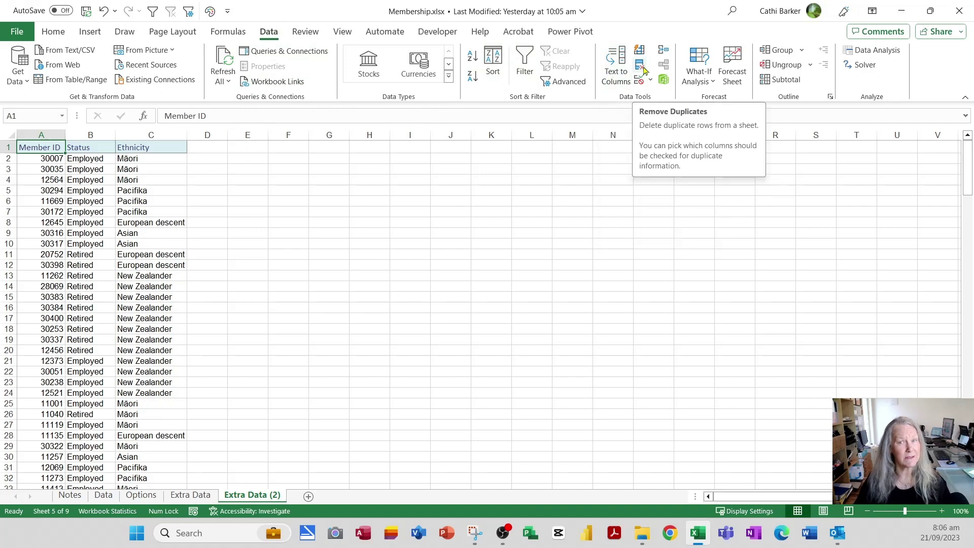
# Remove duplicate rows from the Extra Data (2) sheet, comparing only the Ethnicity column and treating the first row as headers
pyautogui.click(642, 68)
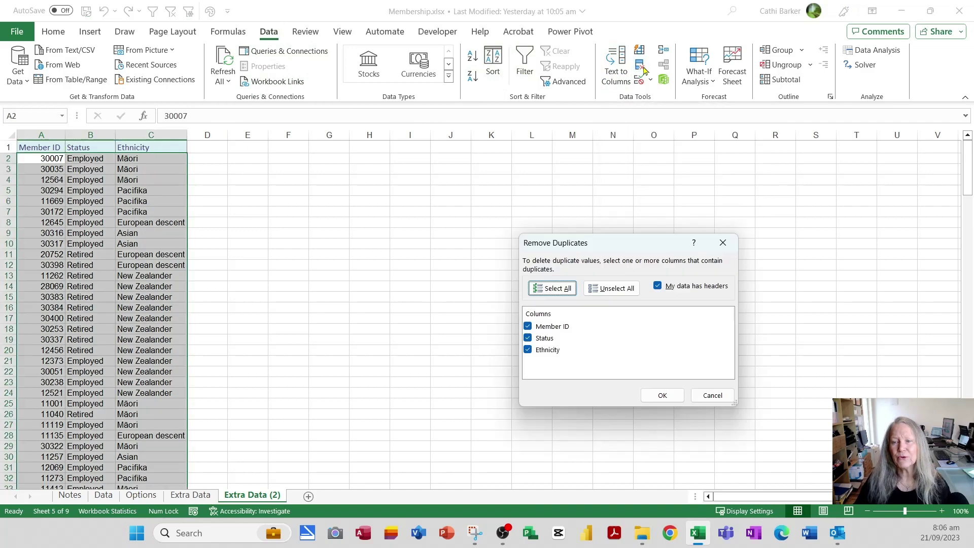
pyautogui.click(604, 287)
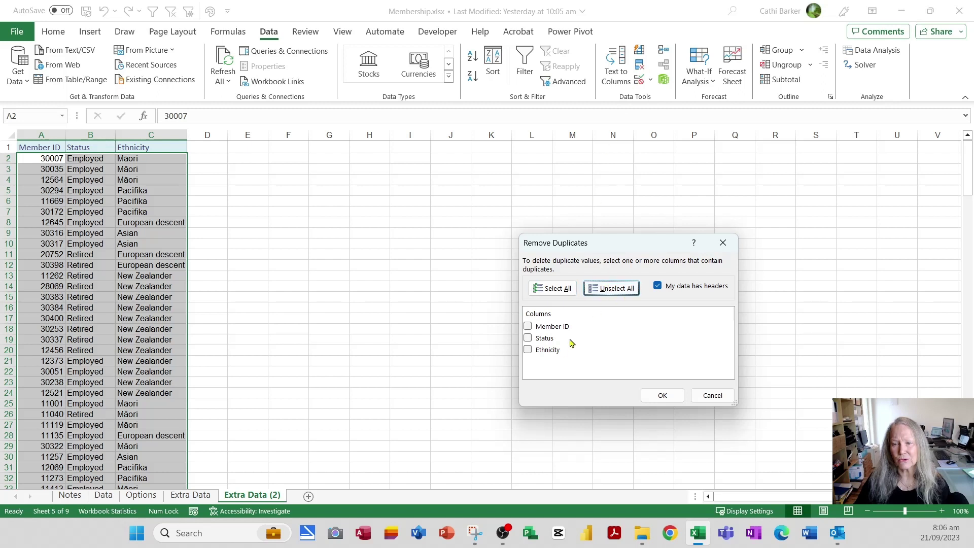
pyautogui.click(528, 351)
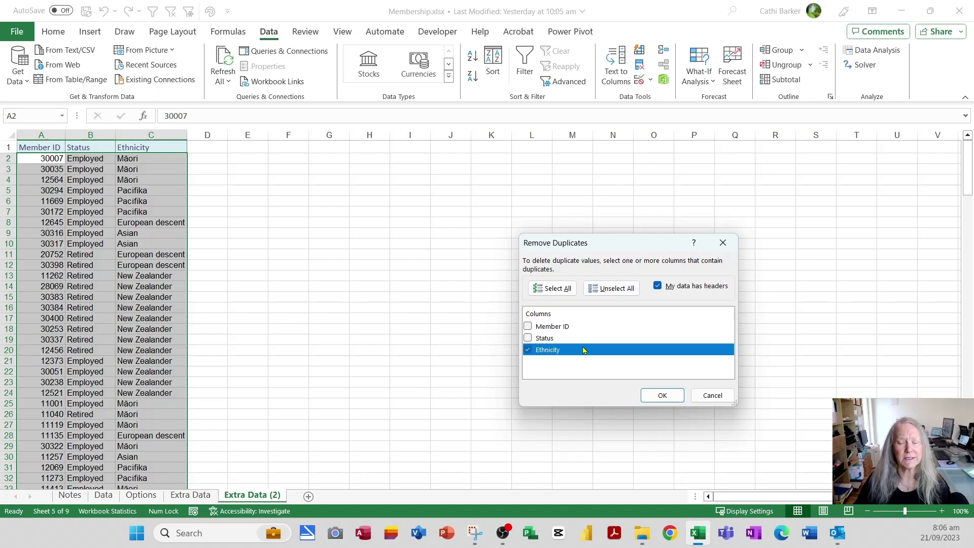
pyautogui.click(663, 396)
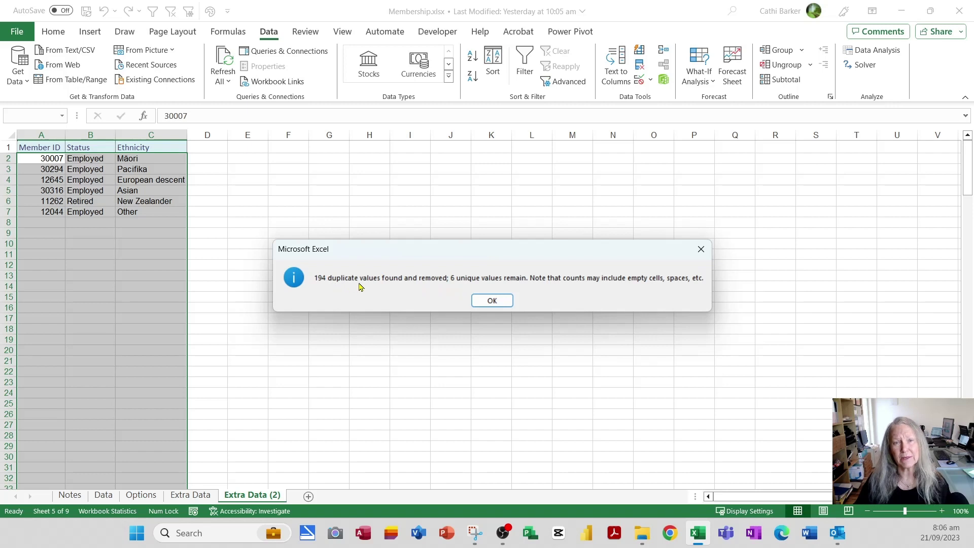
pyautogui.click(493, 301)
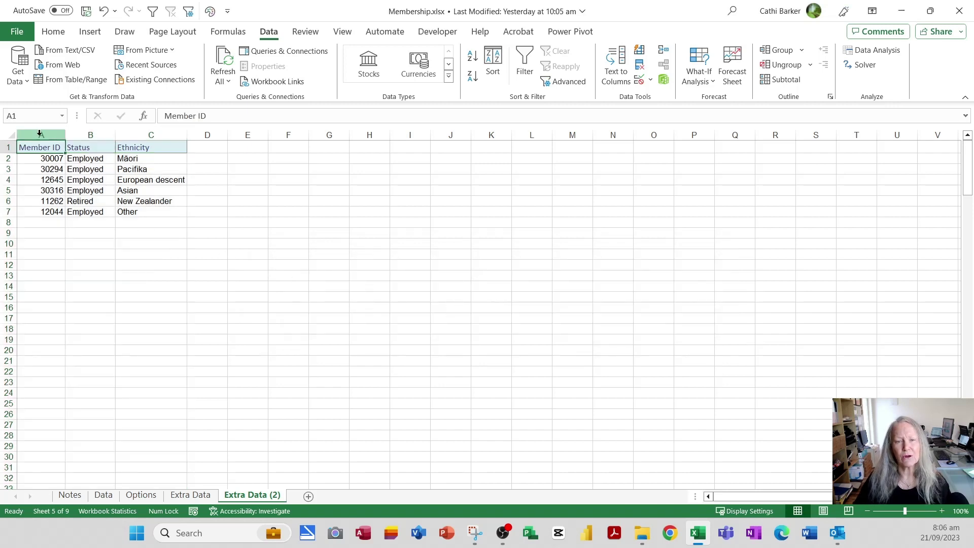
# Delete the Member ID and Status columns from the Extra Data (2) sheet and sort the Ethnicity list in ascending order
pyautogui.moveTo(40, 133); pyautogui.dragTo(79, 136)
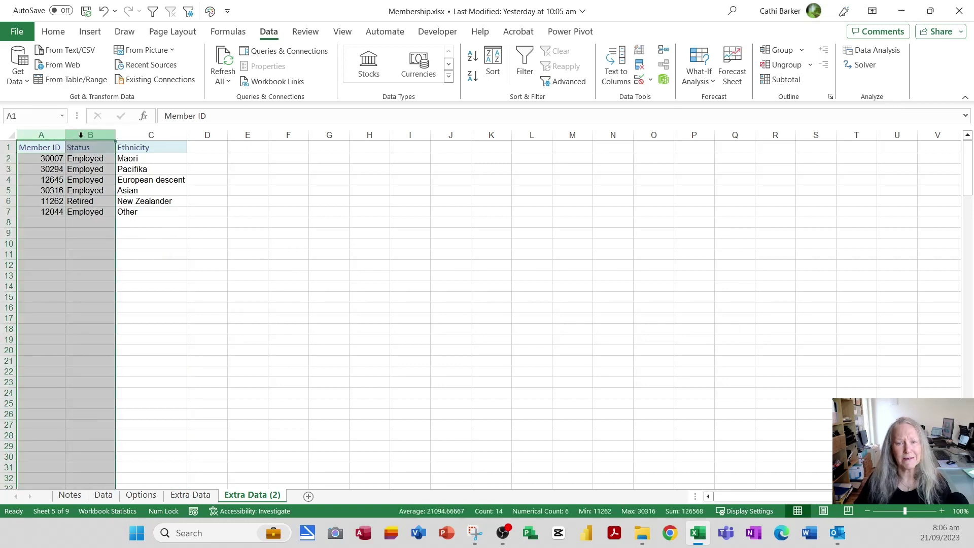
pyautogui.hotkey('ctrl', '-')
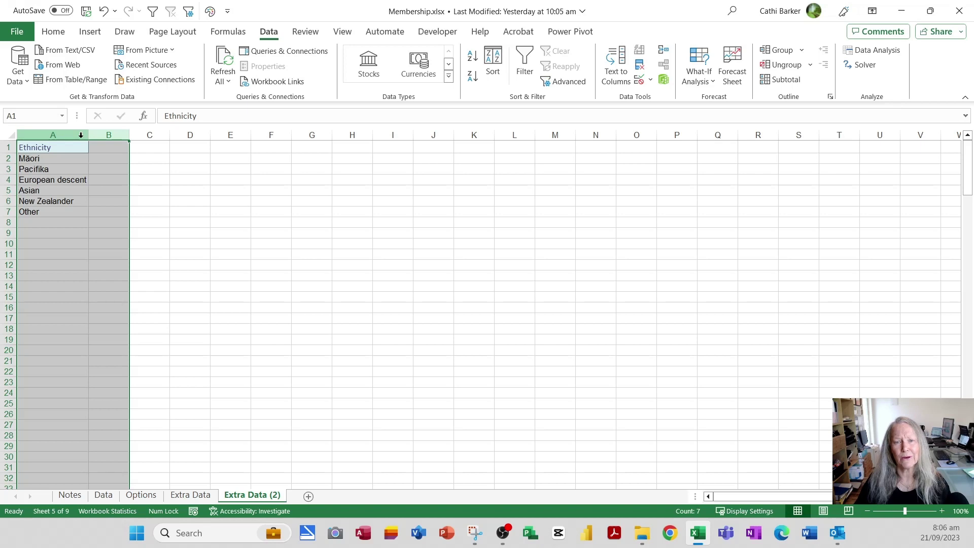
pyautogui.click(44, 178)
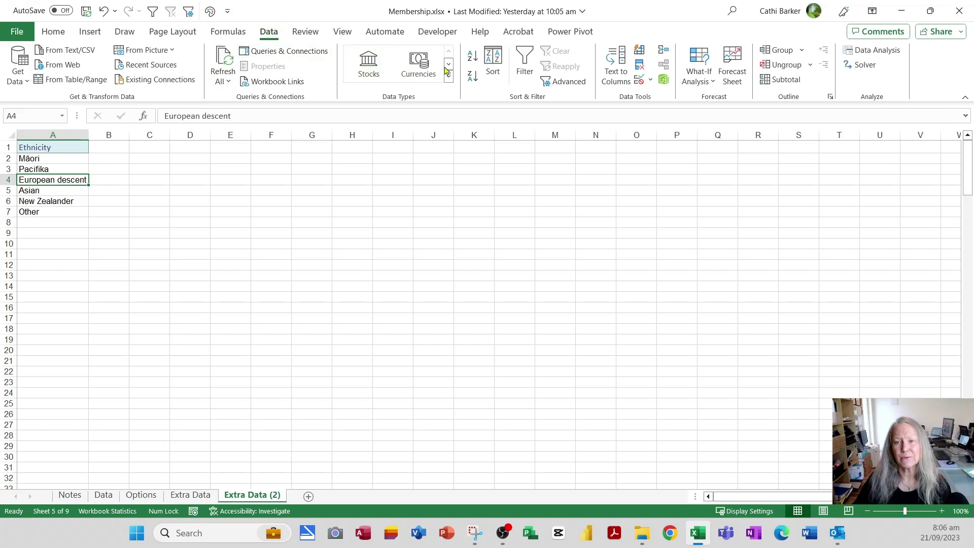
pyautogui.click(473, 59)
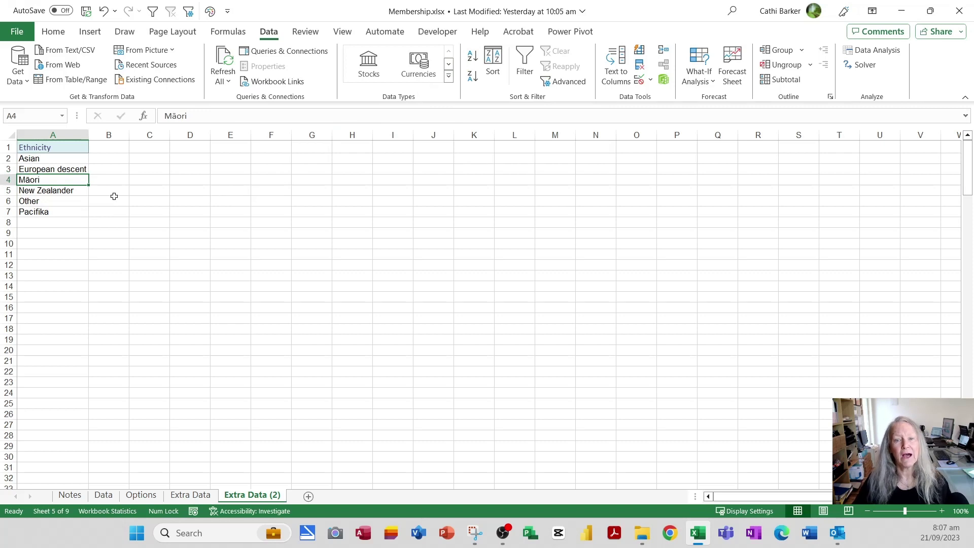
# Move the Ethnicity list with its heading, A1:A7, from Extra Data (2) to cell C1 of the Options sheet
pyautogui.moveTo(62, 142); pyautogui.dragTo(64, 210)
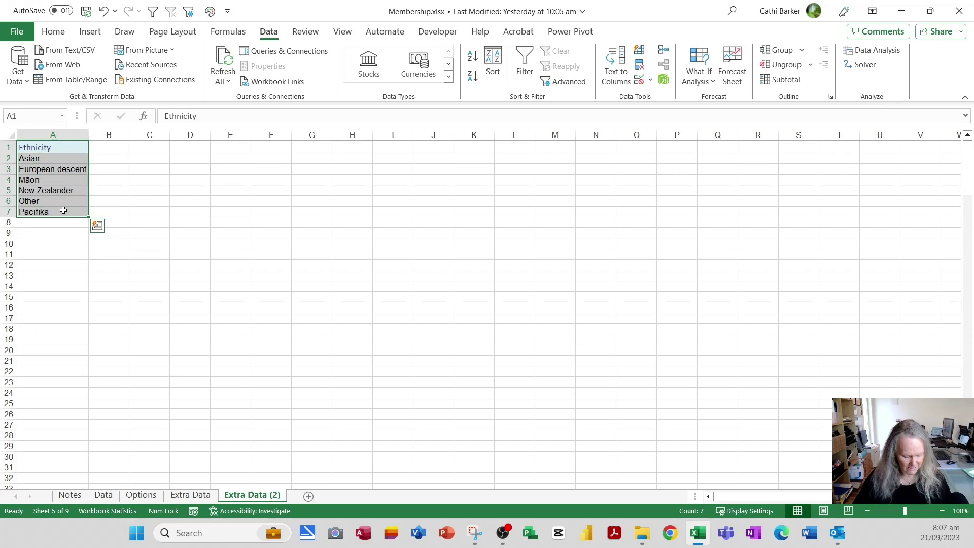
pyautogui.hotkey('ctrl', 'x')
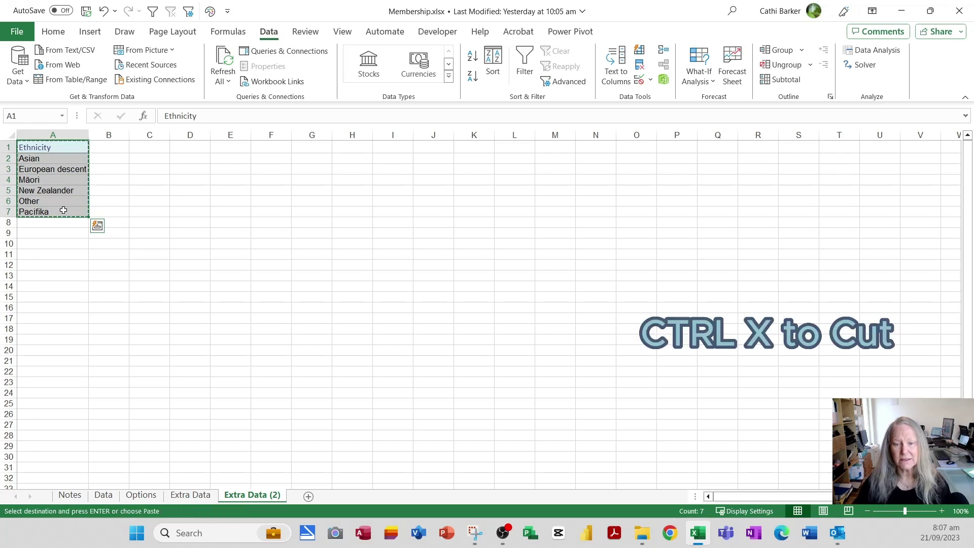
pyautogui.click(139, 496)
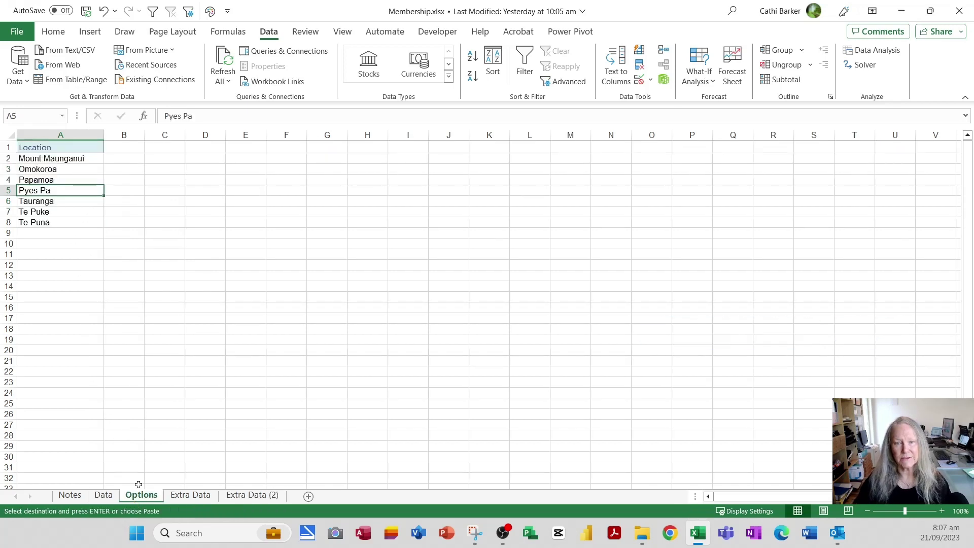
pyautogui.click(168, 147)
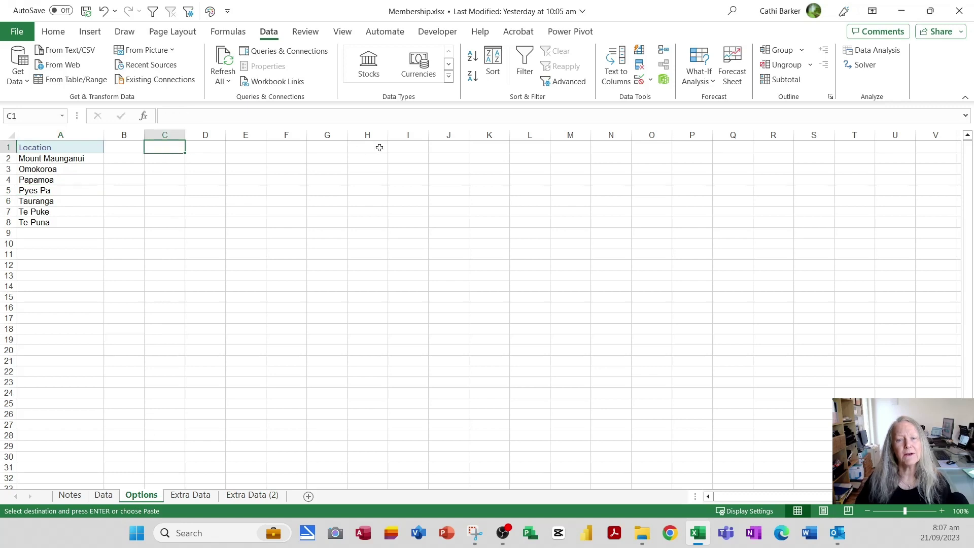
pyautogui.press('Return')
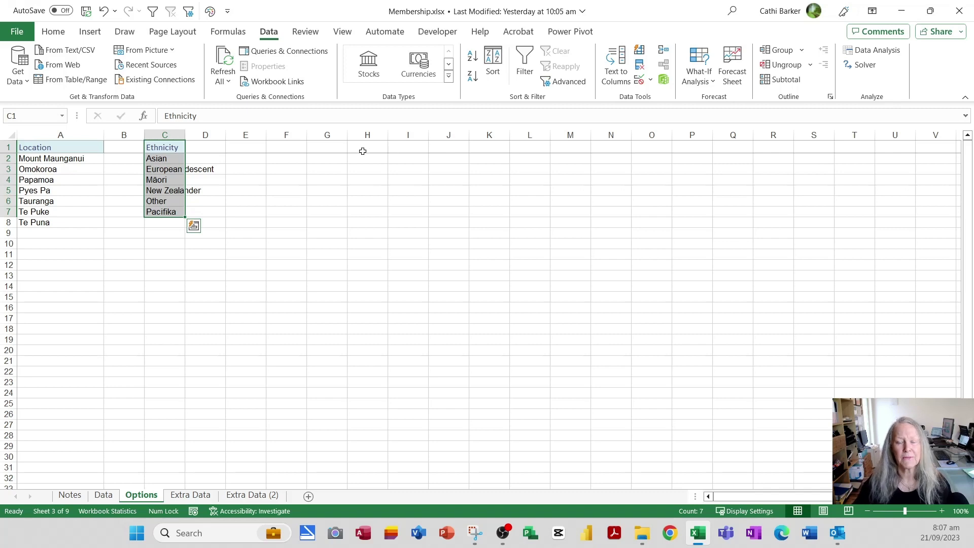
# Autofit the Ethnicity column's width on the Options sheet and narrow empty column B to a slim gap between the lists
pyautogui.doubleClick(186, 135)
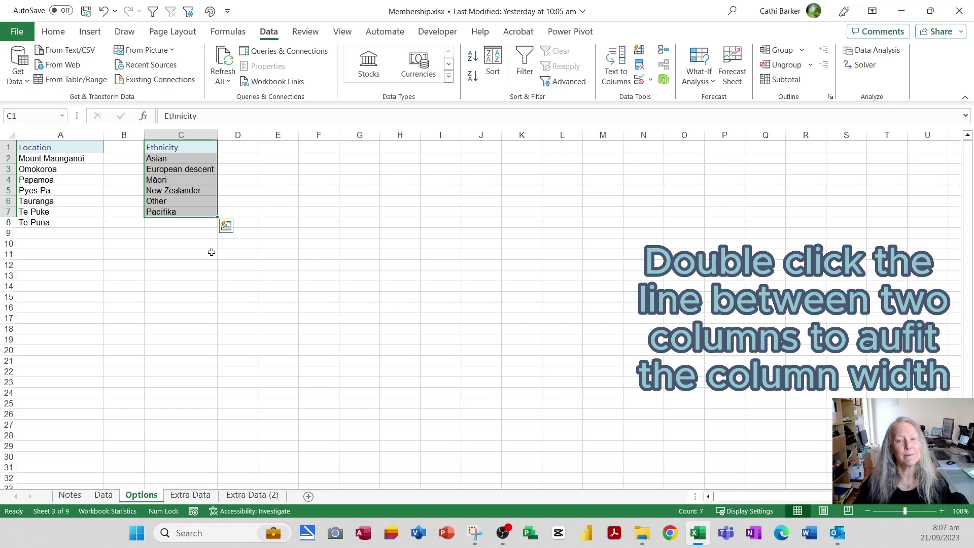
pyautogui.click(141, 222)
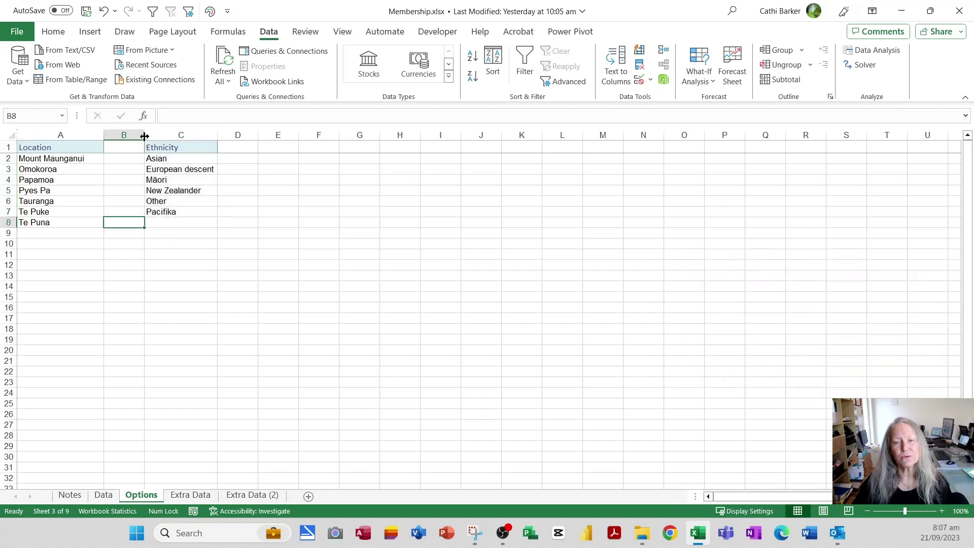
pyautogui.moveTo(145, 136); pyautogui.dragTo(113, 136)
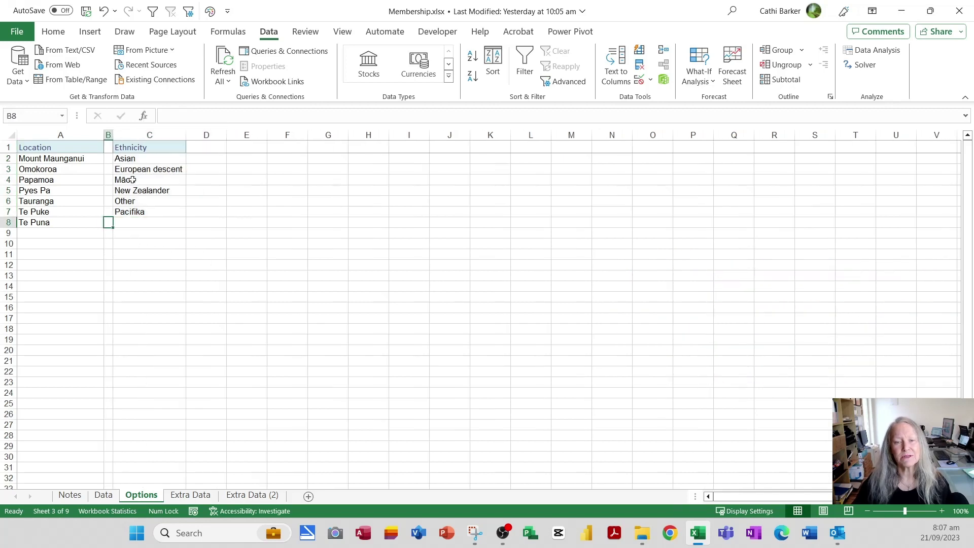
pyautogui.click(140, 230)
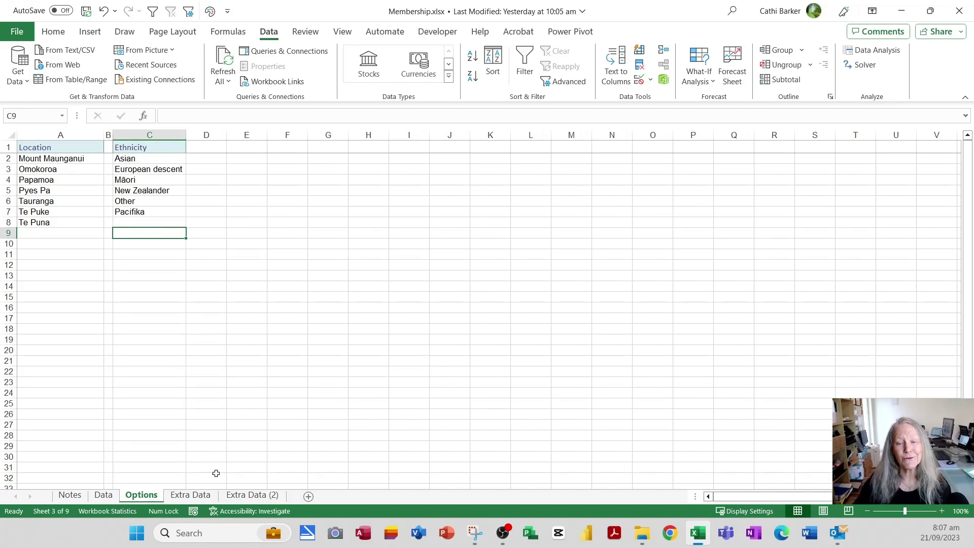
# Permanently delete the emptied Extra Data (2) sheet from the workbook
pyautogui.click(191, 499)
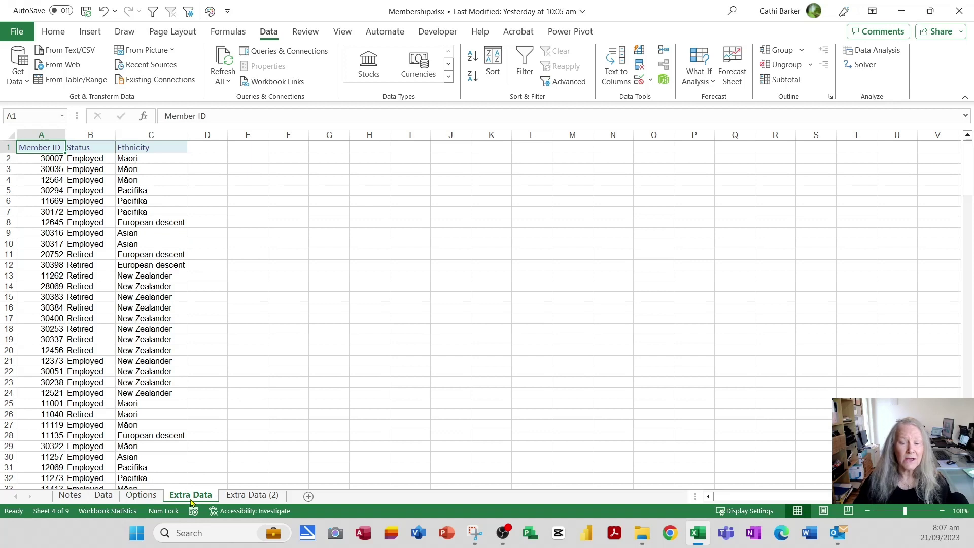
pyautogui.click(246, 500)
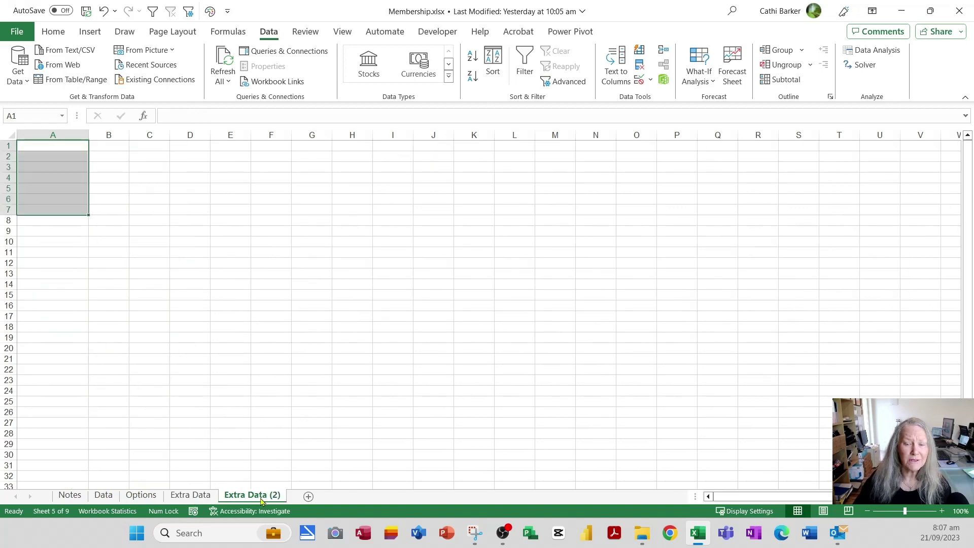
pyautogui.rightClick(251, 501)
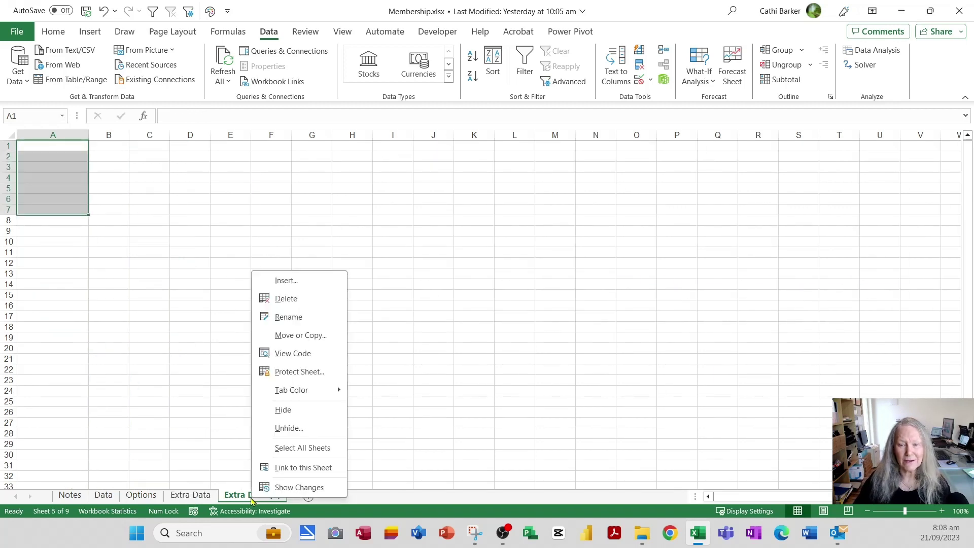
pyautogui.click(300, 303)
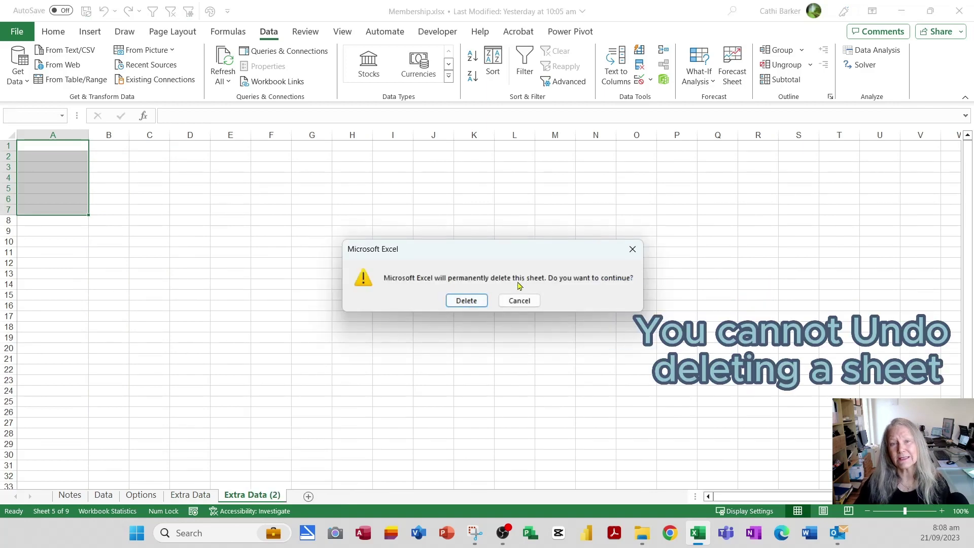
pyautogui.click(466, 301)
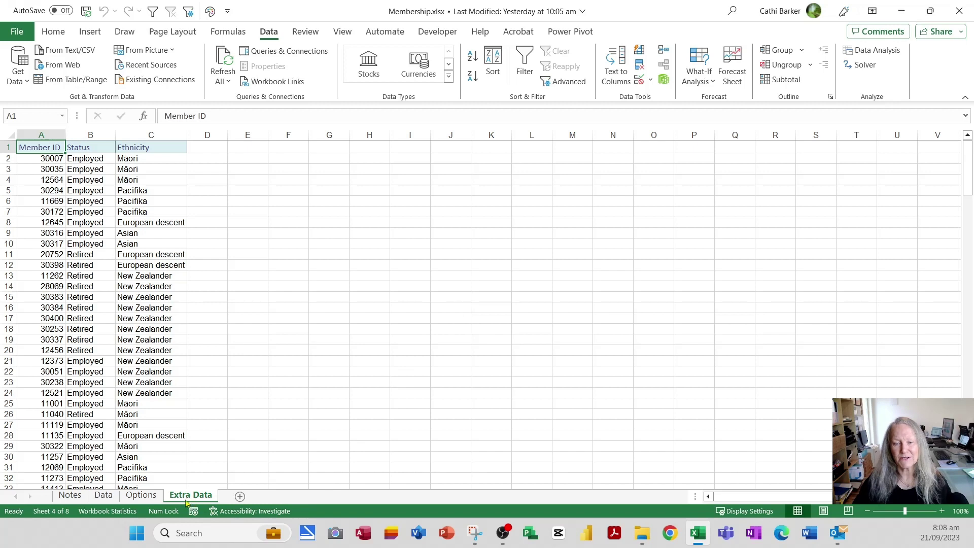
# Duplicate the Extra Data sheet at its end and remove the copy's duplicate rows, comparing only the Status column with headers on
pyautogui.moveTo(184, 501); pyautogui.dragTo(232, 497)
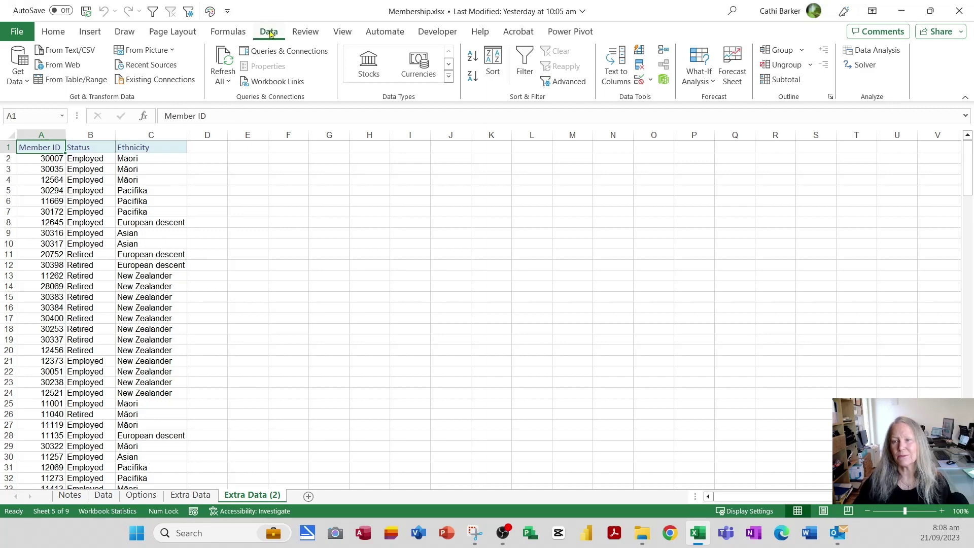
pyautogui.click(640, 66)
pyautogui.click(631, 290)
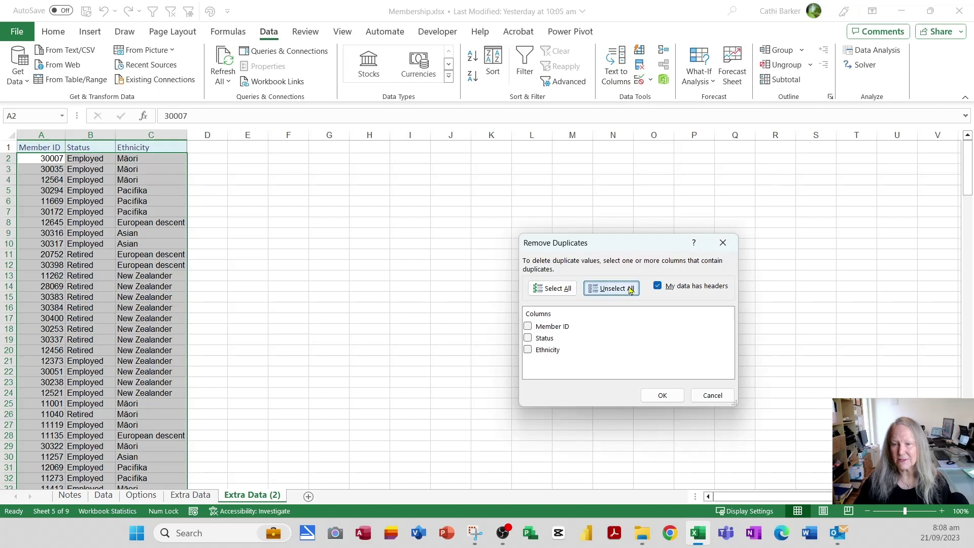
pyautogui.click(528, 338)
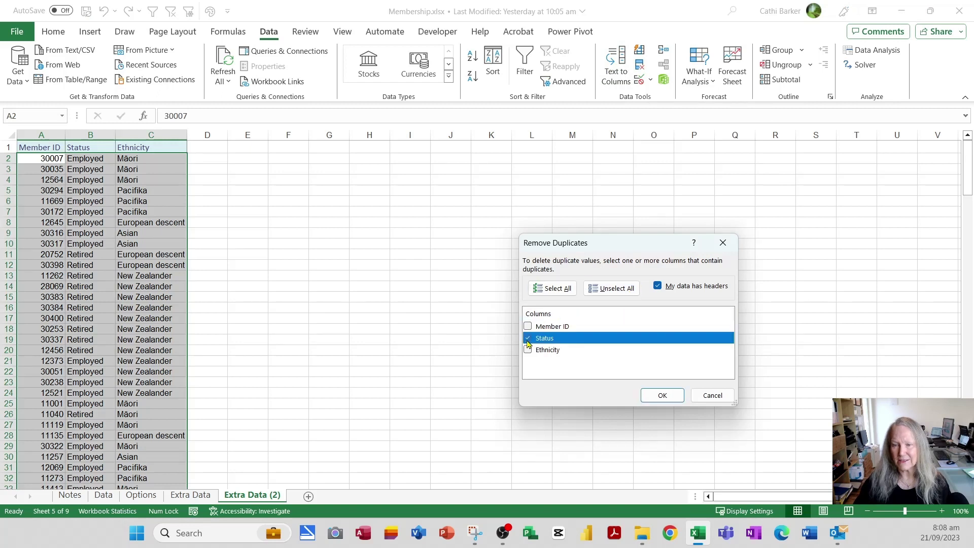
pyautogui.click(662, 396)
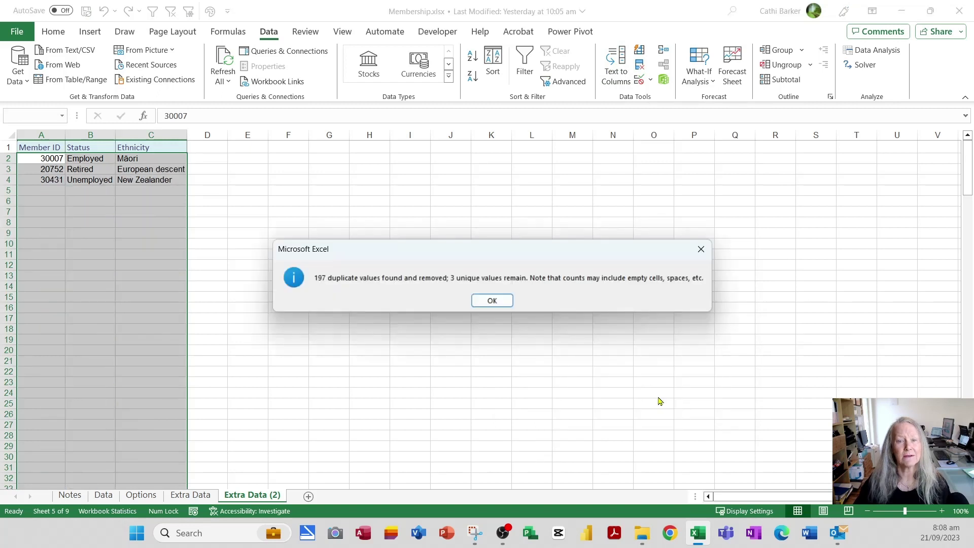
pyautogui.click(495, 301)
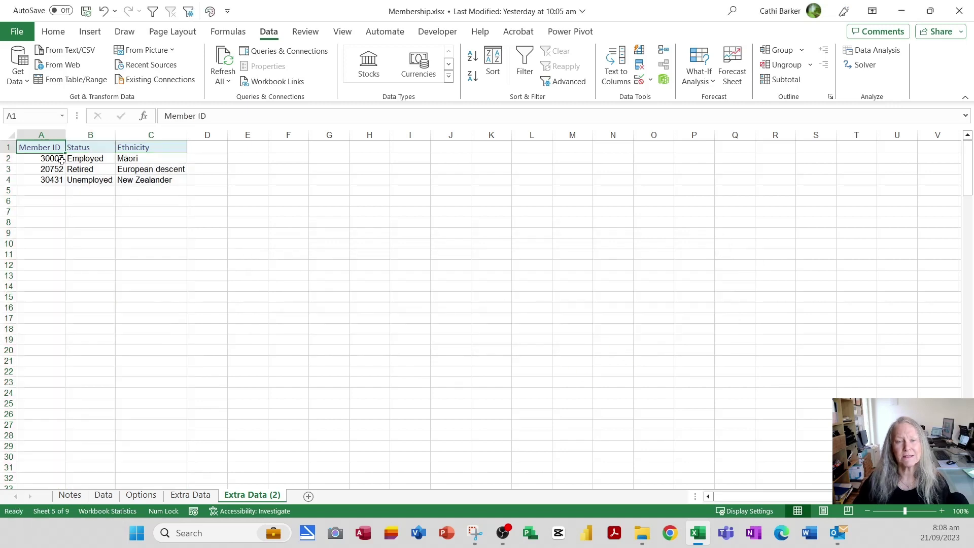
# Delete the Member ID and Ethnicity columns from the Extra Data (2) sheet, leaving only the Status list
pyautogui.click(53, 134)
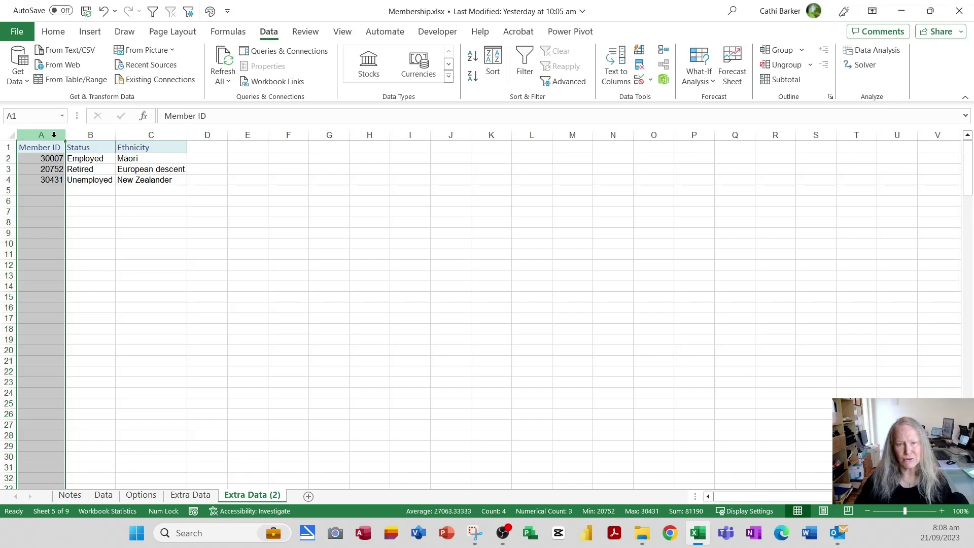
pyautogui.hotkey('ctrl', '-')
pyautogui.click(95, 134)
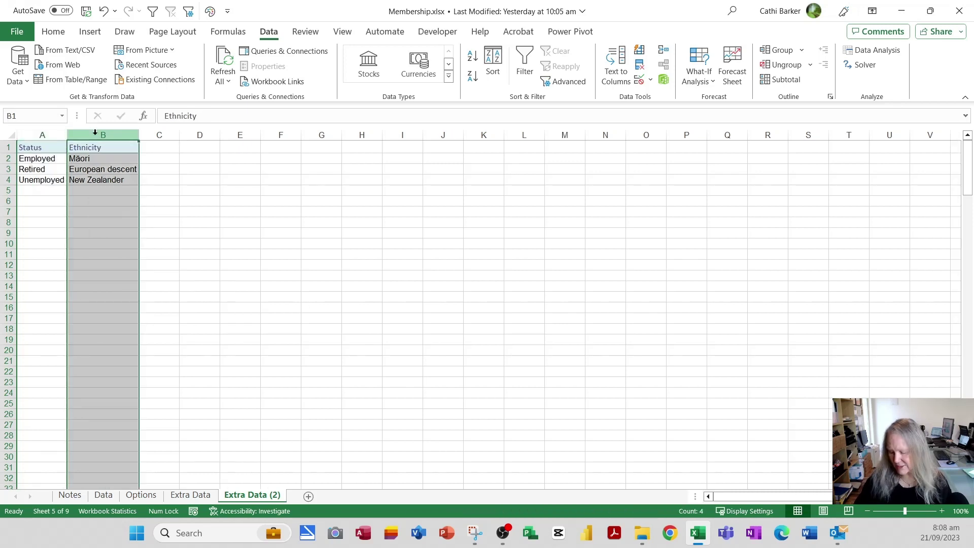
pyautogui.hotkey('ctrl', '-')
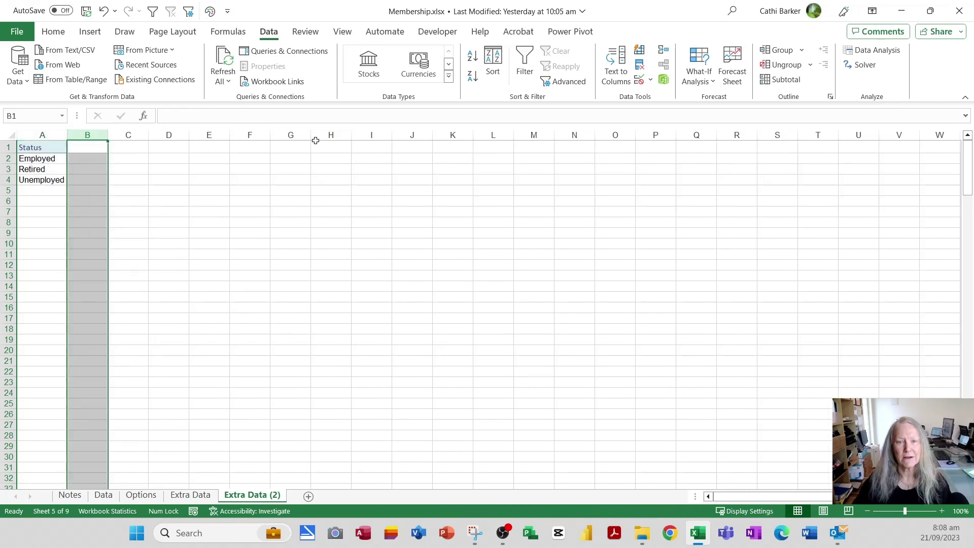
# Copy the Status list with its heading, A1:A4, from Extra Data (2) to cell E1 of the Options sheet
pyautogui.click(47, 169)
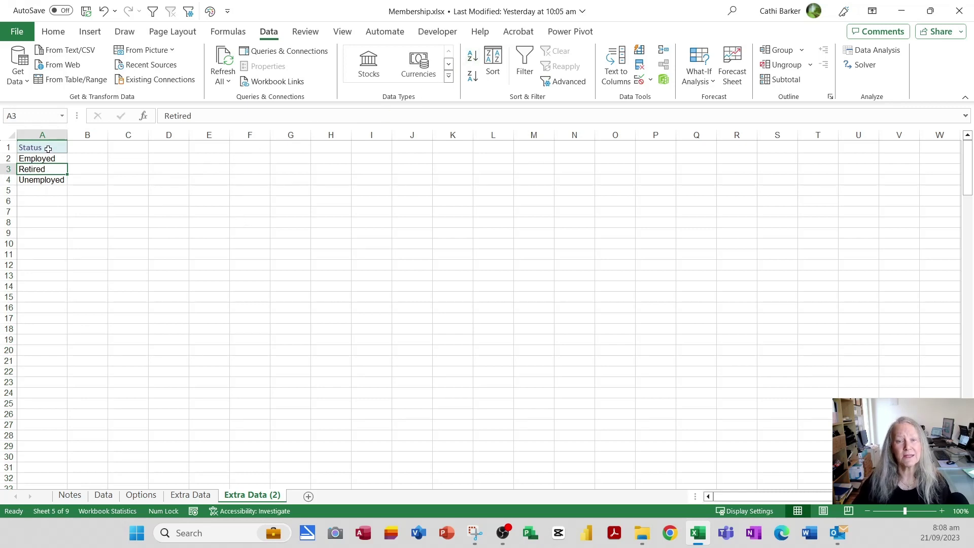
pyautogui.hotkey('ctrl', 'a')
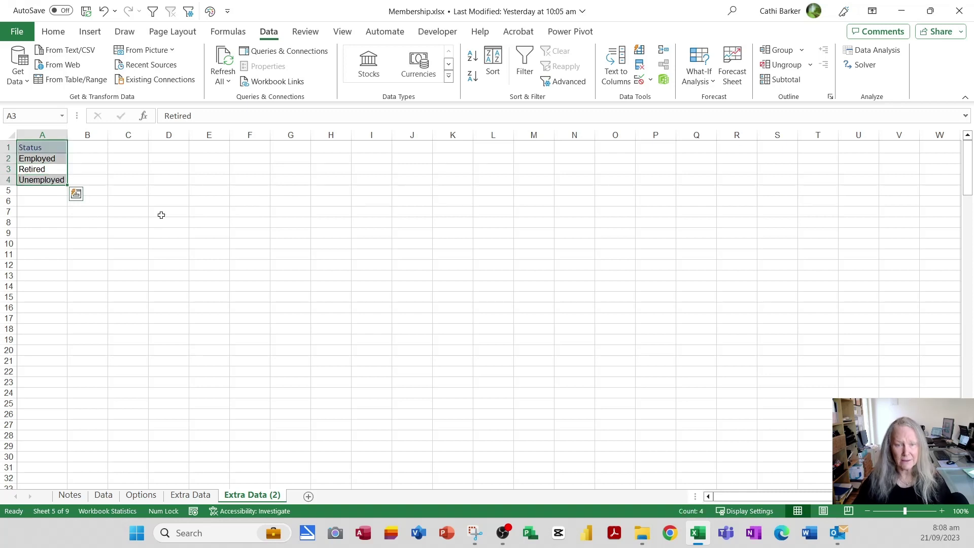
pyautogui.hotkey('ctrl', 'c')
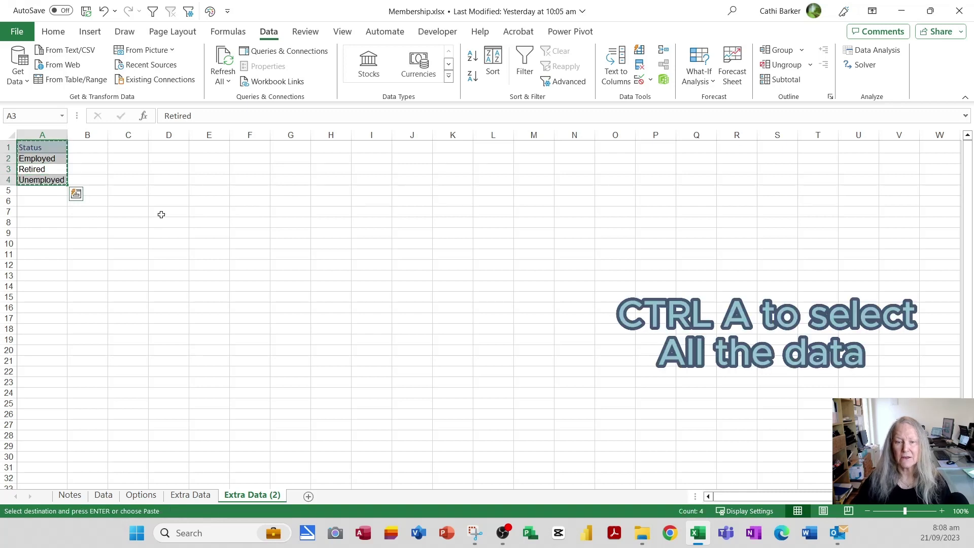
pyautogui.click(142, 496)
pyautogui.click(255, 146)
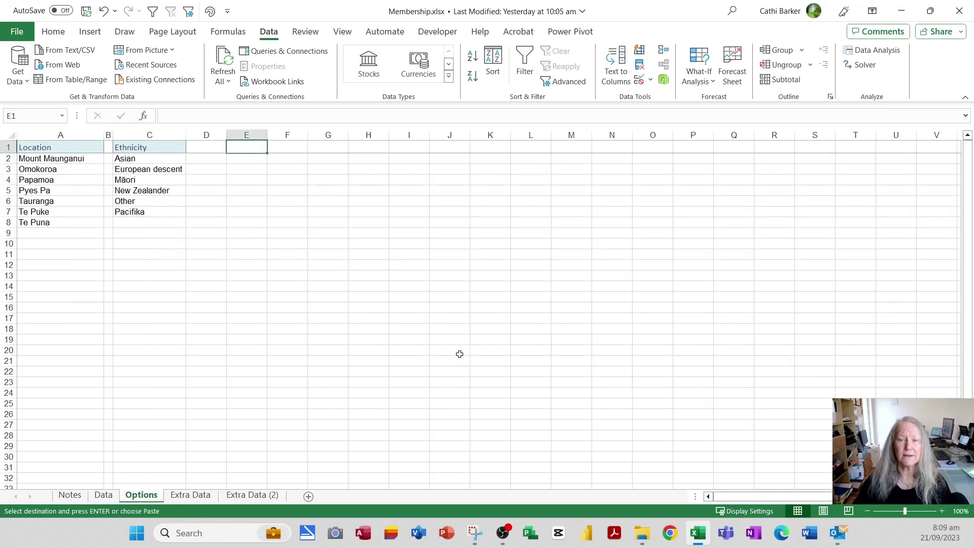
pyautogui.press('Return')
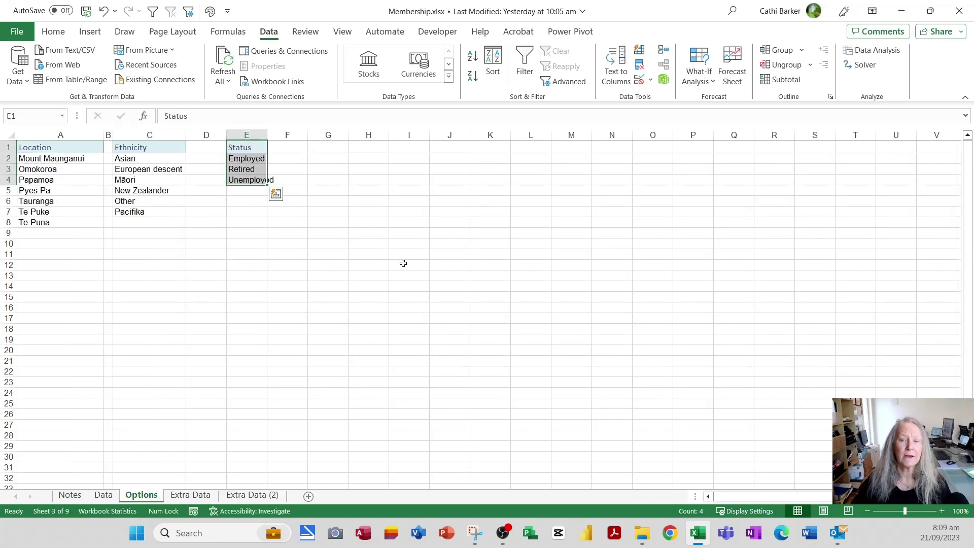
# Widen the Status column on the Options sheet to fit its entries and narrow empty column D to a slim gap
pyautogui.moveTo(267, 136); pyautogui.dragTo(277, 136)
pyautogui.click(262, 182)
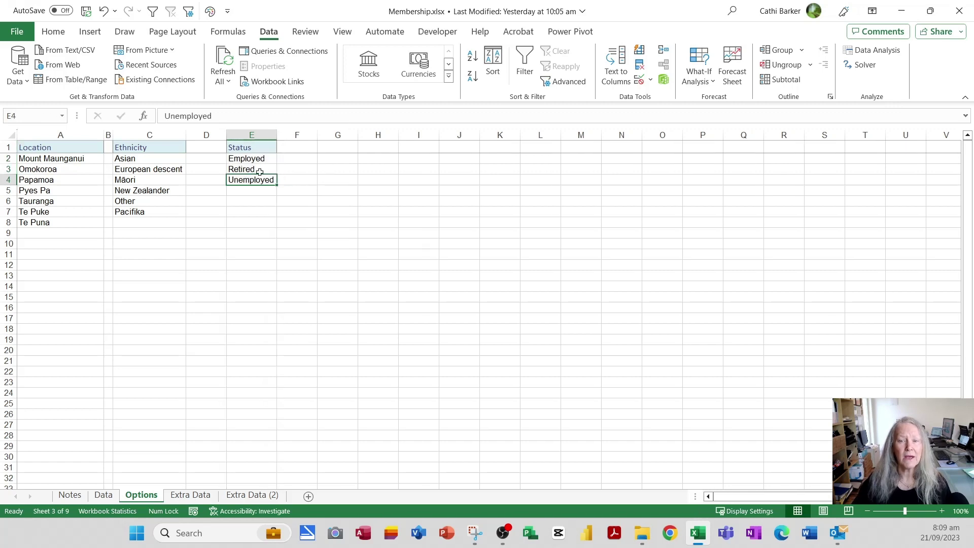
pyautogui.moveTo(226, 136); pyautogui.dragTo(195, 139)
pyautogui.click(227, 209)
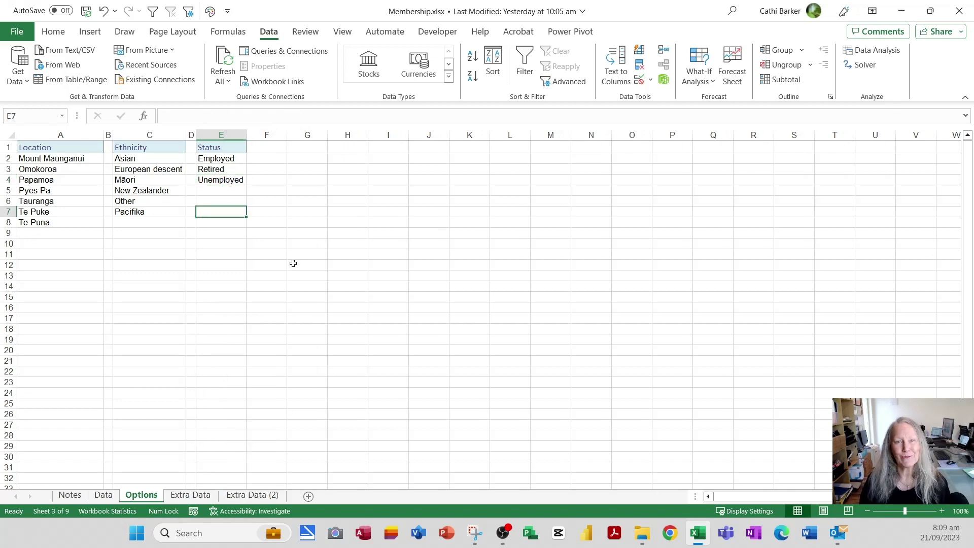
# Permanently delete the Extra Data (2) sheet from the workbook
pyautogui.rightClick(253, 499)
pyautogui.click(285, 301)
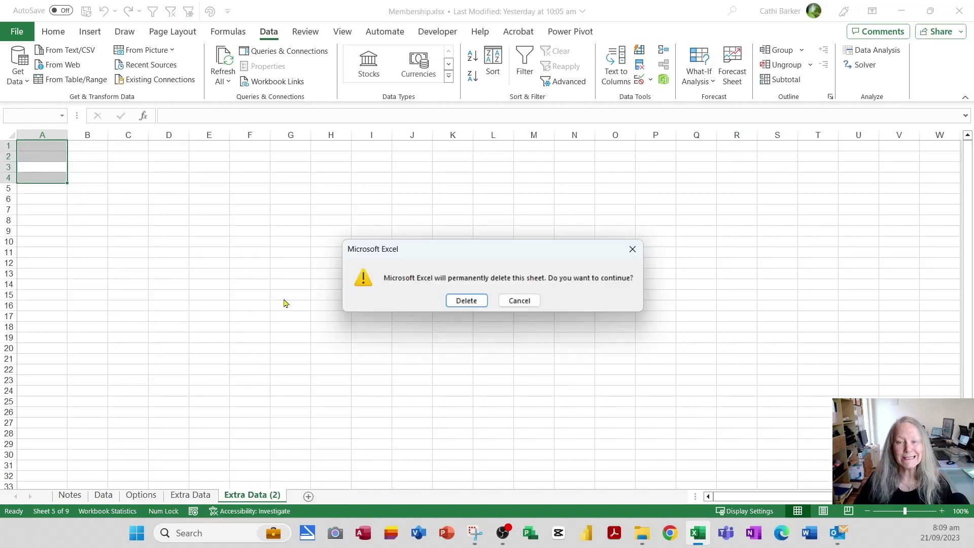
pyautogui.click(466, 301)
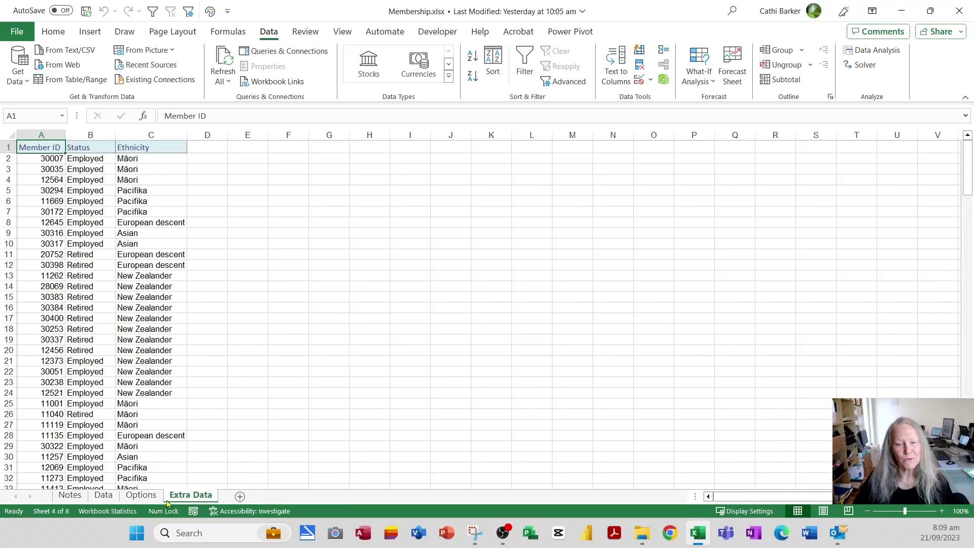
pyautogui.click(104, 496)
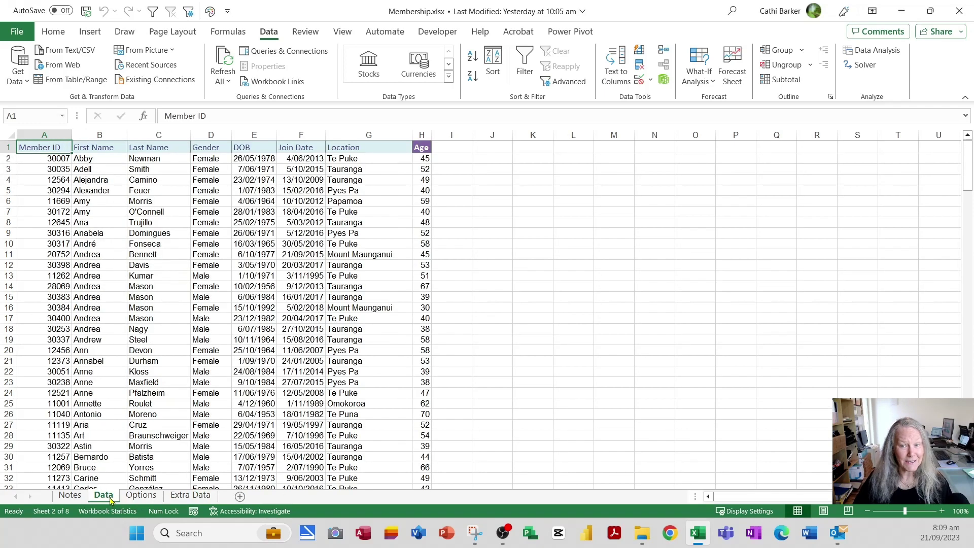
pyautogui.click(151, 501)
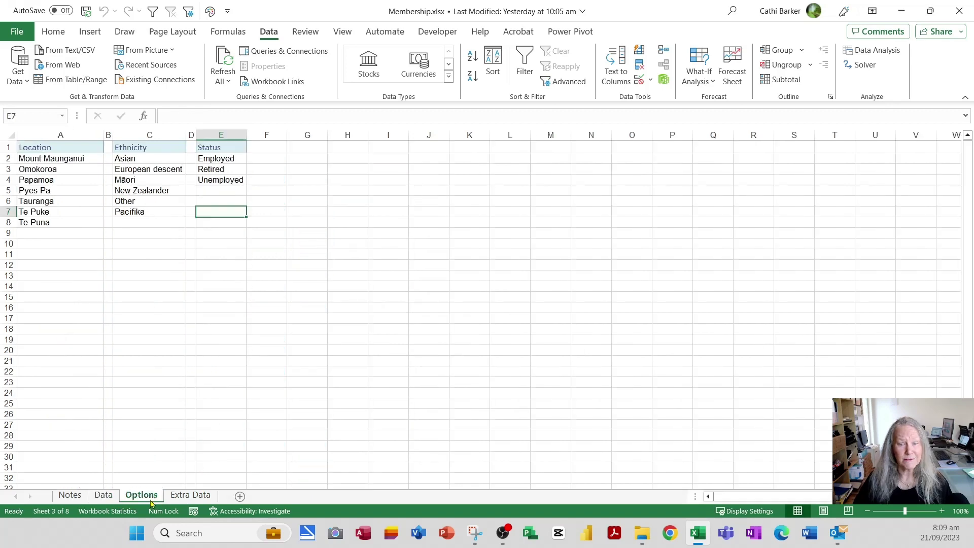
pyautogui.click(191, 496)
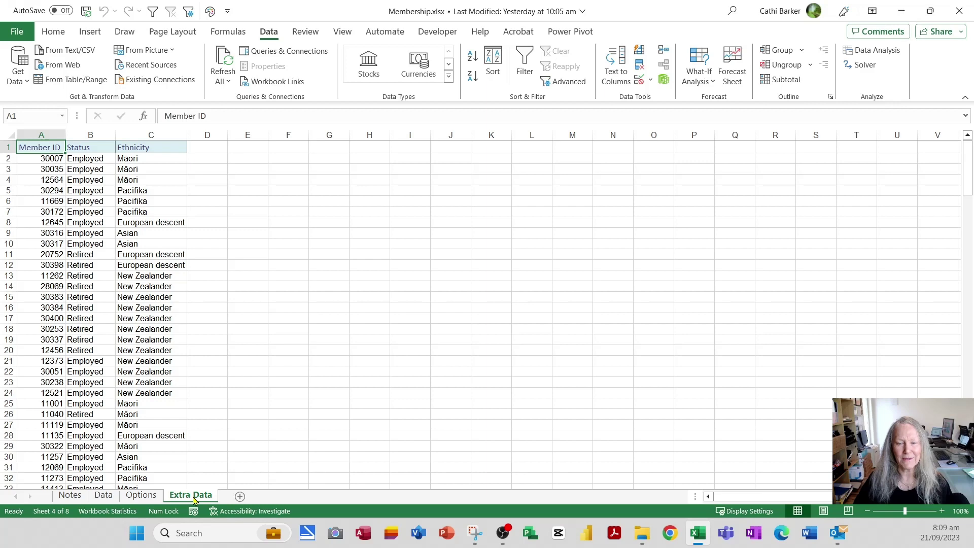
pyautogui.click(77, 500)
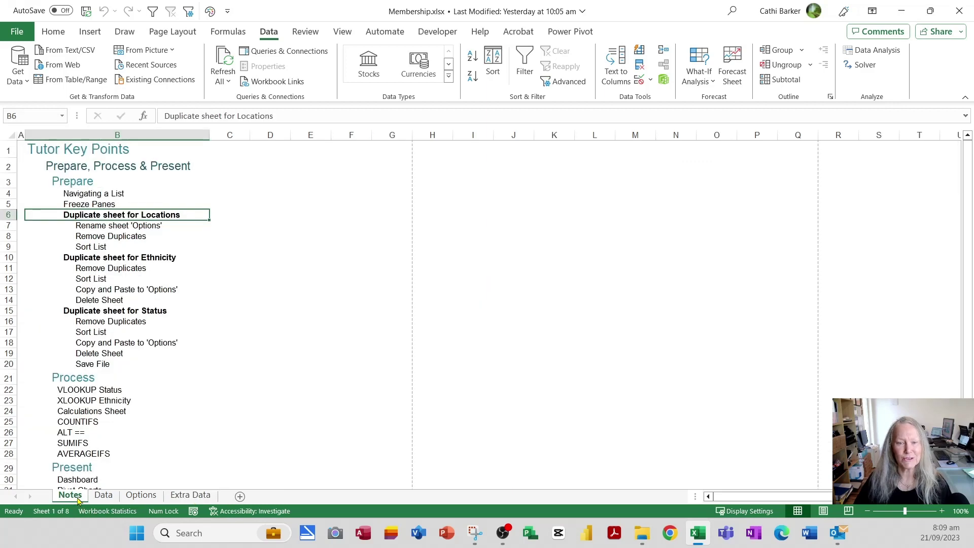
# Return to the Data sheet and save a copy of the workbook to the Desktop as Membership-v1.xlsx
pyautogui.click(103, 496)
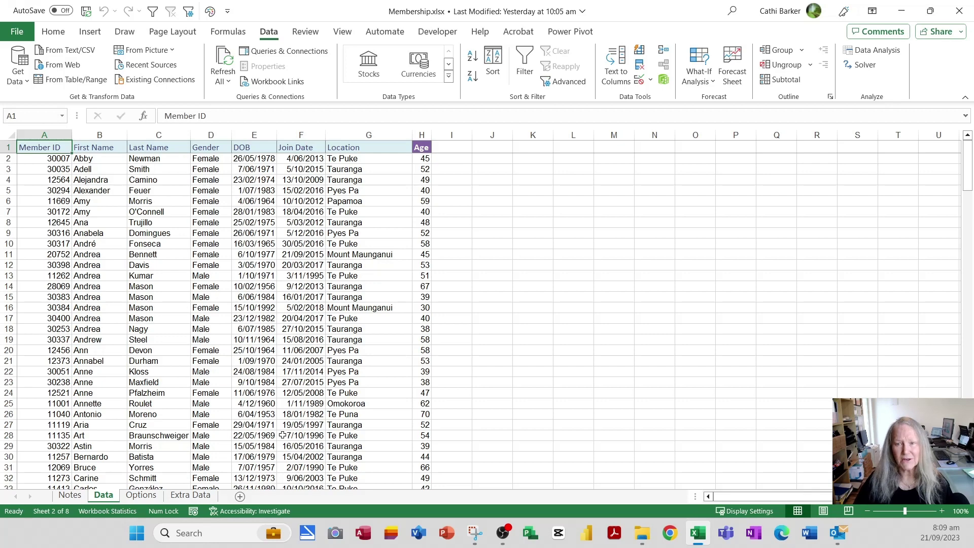
pyautogui.press('F12')
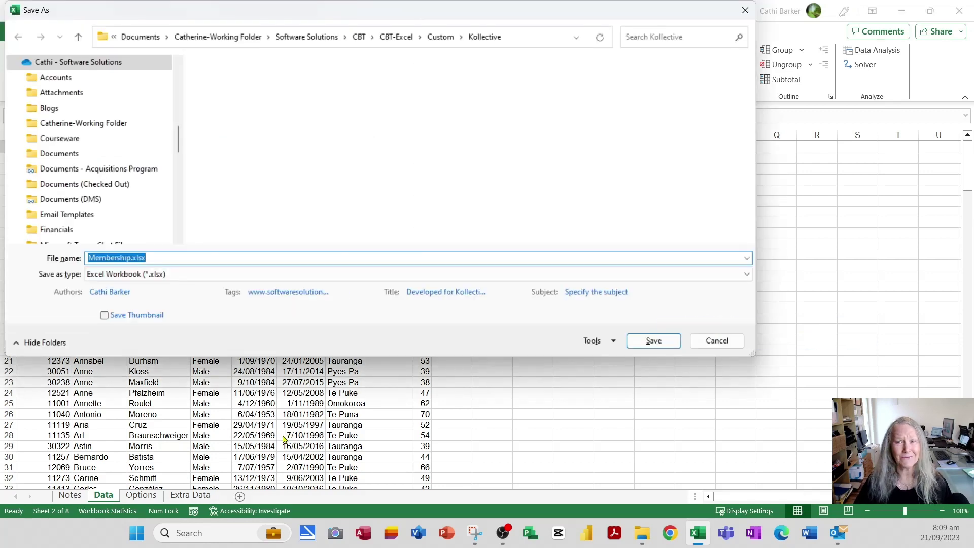
pyautogui.scroll(-10, 122, 189)
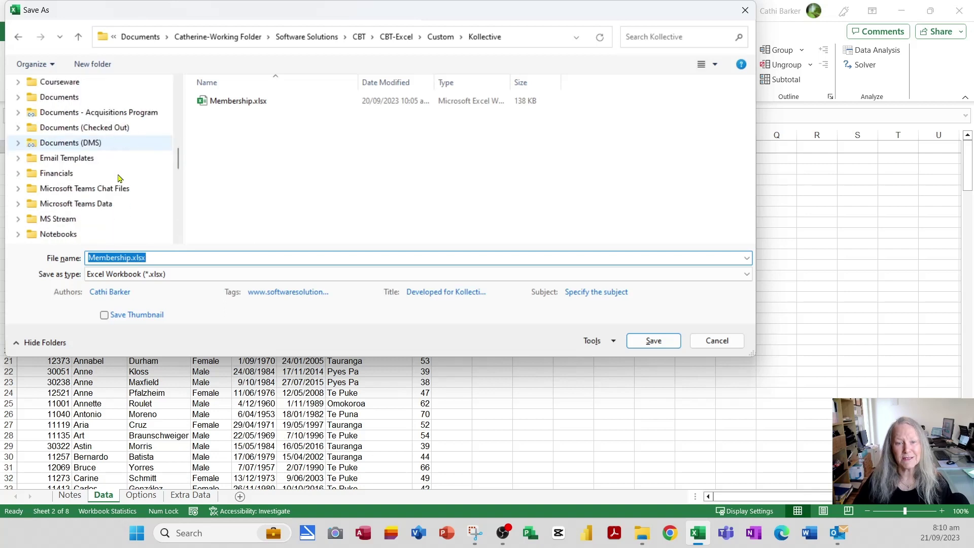
pyautogui.click(49, 218)
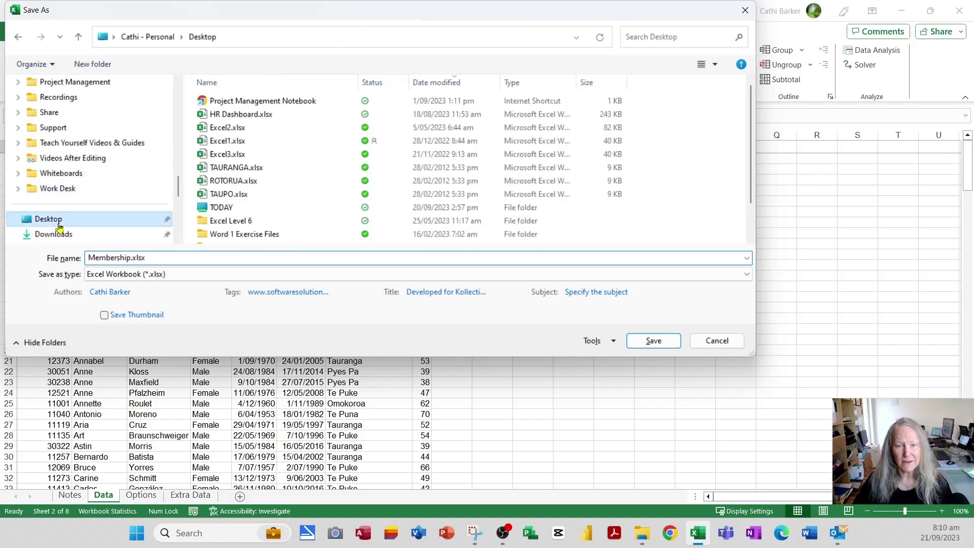
pyautogui.click(195, 253)
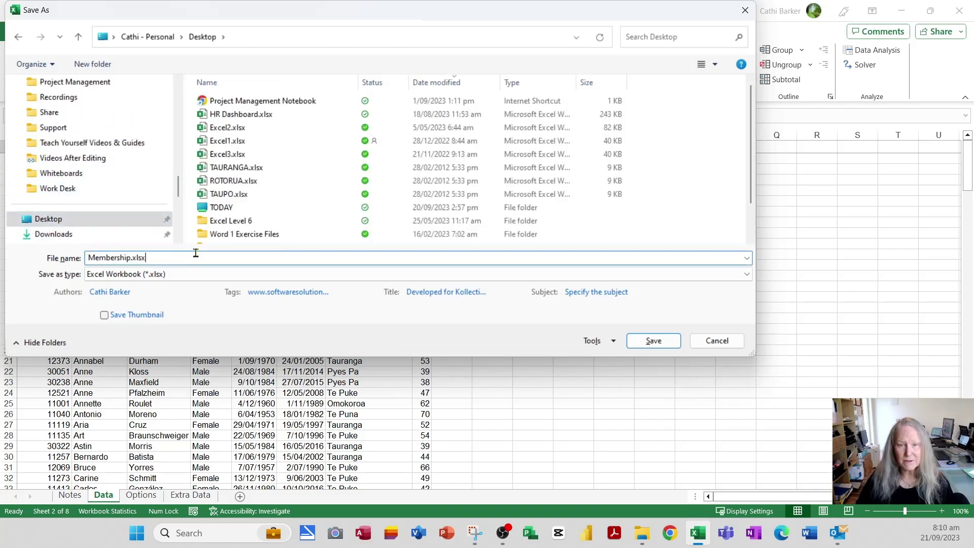
pyautogui.press('Left')
pyautogui.press('Left')
pyautogui.press('Left')
pyautogui.press('Left')
pyautogui.press('Left')
pyautogui.write('-v1')
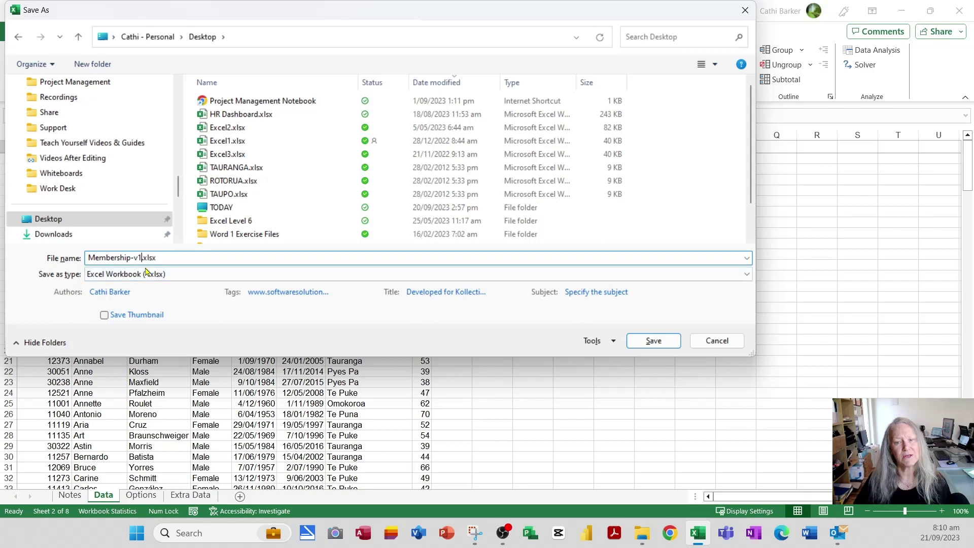
pyautogui.click(653, 342)
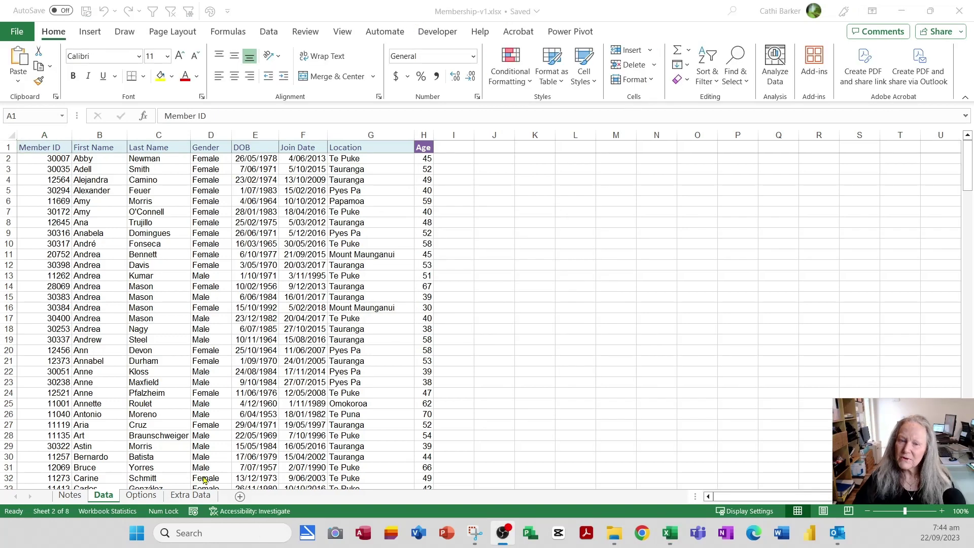
pyautogui.click(137, 502)
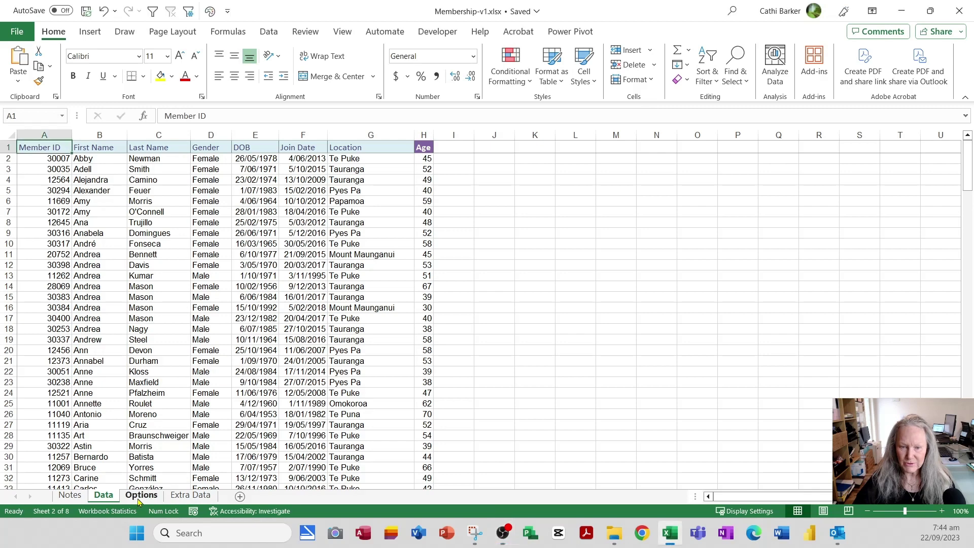
pyautogui.click(141, 496)
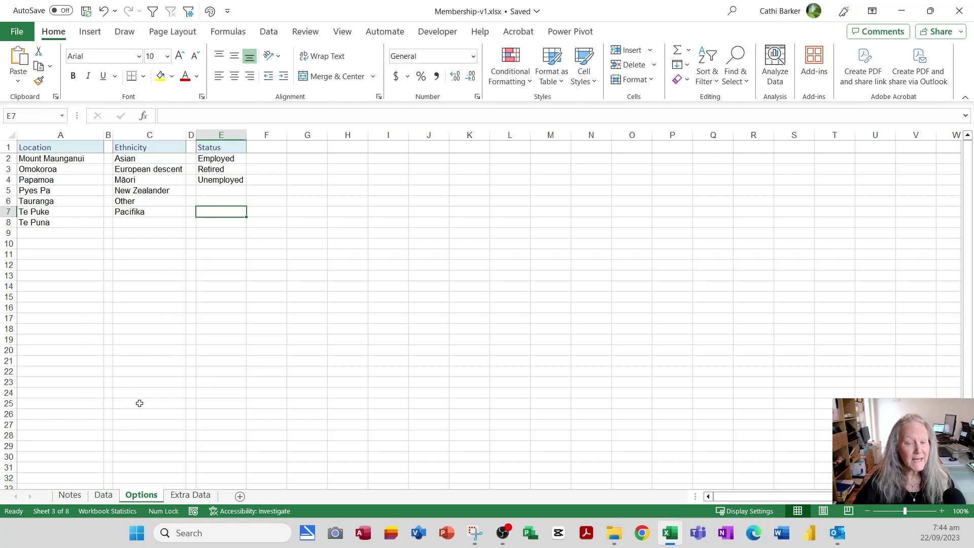
# On the Data sheet, select the Location cells from G2 down to G300, including the empty rows below the records
pyautogui.click(104, 496)
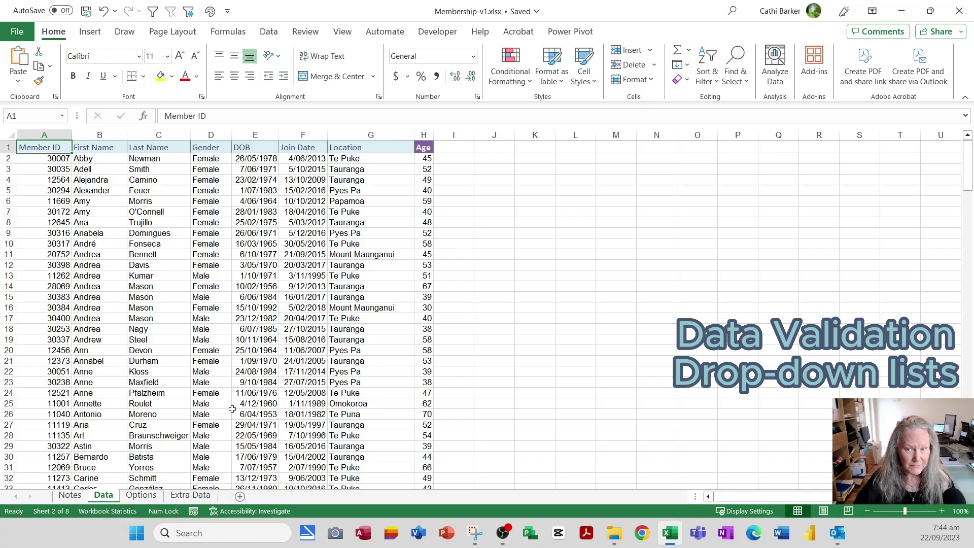
pyautogui.click(391, 161)
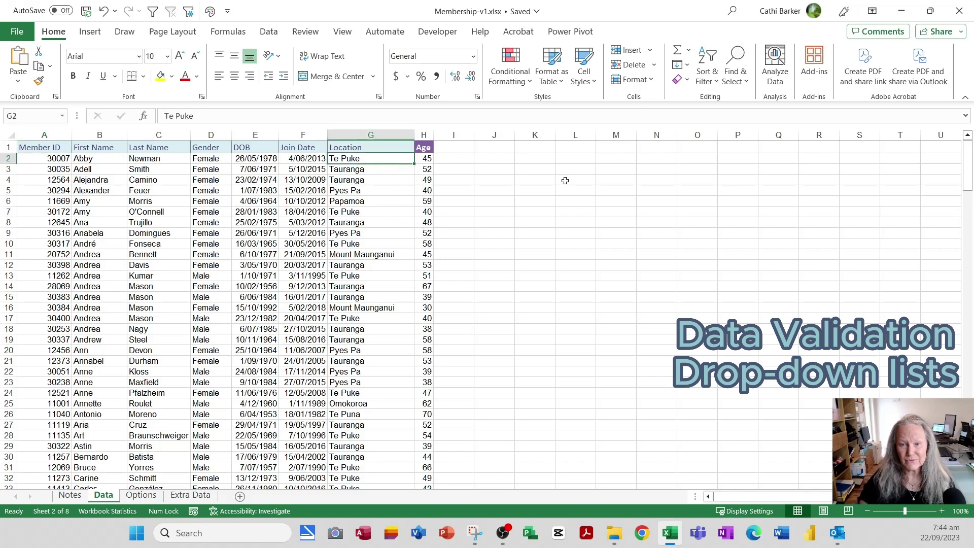
pyautogui.hotkey('ctrl', 'shift', 'Down')
pyautogui.hotkey('shift', 'Down')
pyautogui.hotkey('shift', 'Down')
pyautogui.hotkey('shift', 'Down')
pyautogui.hotkey('shift', 'Down')
pyautogui.hotkey('shift', 'Down')
pyautogui.hotkey('shift', 'Down')
pyautogui.hotkey('shift', 'Down')
pyautogui.hotkey('shift', 'Down')
pyautogui.hotkey('shift', 'Down')
pyautogui.hotkey('shift', 'Down')
pyautogui.hotkey('shift', 'Down')
pyautogui.hotkey('shift', 'Down')
pyautogui.hotkey('shift', 'Down')
pyautogui.hotkey('shift', 'Down')
pyautogui.hotkey('shift', 'Down')
pyautogui.hotkey('shift', 'Down')
pyautogui.hotkey('shift', 'Down')
pyautogui.hotkey('shift', 'Down')
pyautogui.hotkey('shift', 'Down')
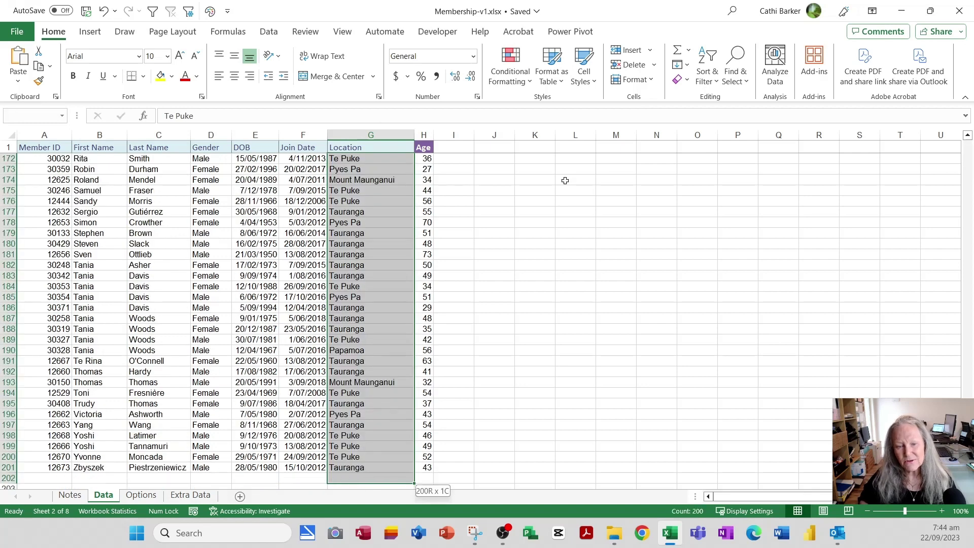
pyautogui.hotkey('shift', 'Down')
pyautogui.hotkey('shift', 'Down')
pyautogui.hotkey('shift', 'Down')
pyautogui.hotkey('shift', 'Down')
pyautogui.hotkey('shift', 'Down')
pyautogui.hotkey('shift', 'Down')
pyautogui.hotkey('shift', 'Down')
pyautogui.hotkey('shift', 'Down')
pyautogui.hotkey('shift', 'Down')
pyautogui.hotkey('shift', 'Down')
pyautogui.hotkey('shift', 'Down')
pyautogui.hotkey('shift', 'Down')
pyautogui.hotkey('shift', 'Down')
pyautogui.hotkey('shift', 'Down')
pyautogui.hotkey('shift', 'Down')
pyautogui.hotkey('shift', 'Down')
pyautogui.hotkey('shift', 'Down')
pyautogui.hotkey('shift', 'Down')
pyautogui.hotkey('shift', 'Down')
pyautogui.hotkey('shift', 'Down')
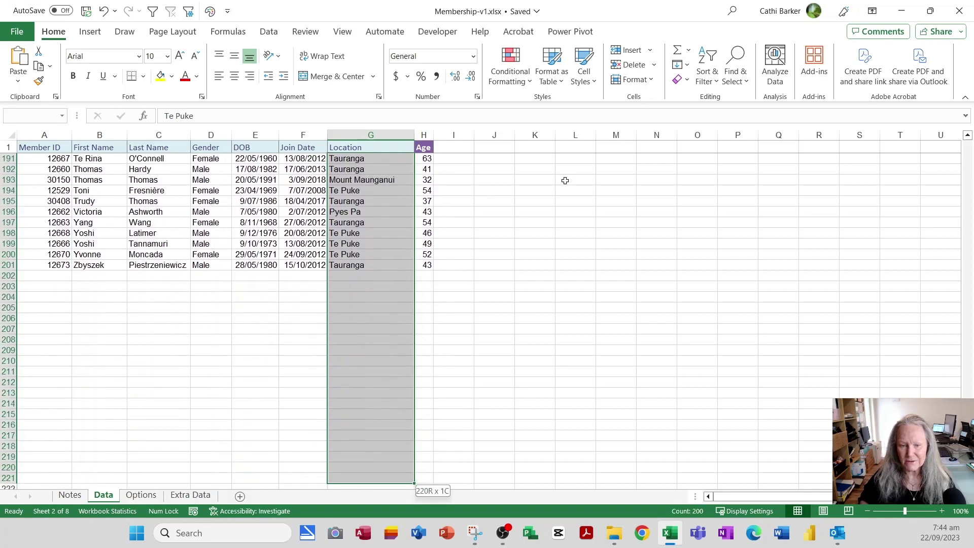
pyautogui.hotkey('shift', 'Down')
pyautogui.hotkey('shift', 'Down')
pyautogui.hotkey('shift', 'Down')
pyautogui.hotkey('shift', 'Down')
pyautogui.hotkey('shift', 'Down')
pyautogui.hotkey('shift', 'Down')
pyautogui.hotkey('shift', 'Down')
pyautogui.hotkey('shift', 'Down')
pyautogui.hotkey('shift', 'Down')
pyautogui.hotkey('shift', 'Down')
pyautogui.hotkey('shift', 'Down')
pyautogui.hotkey('shift', 'Down')
pyautogui.hotkey('shift', 'Down')
pyautogui.hotkey('shift', 'Down')
pyautogui.hotkey('shift', 'Down')
pyautogui.hotkey('shift', 'Down')
pyautogui.hotkey('shift', 'Down')
pyautogui.hotkey('shift', 'Down')
pyautogui.hotkey('shift', 'Down')
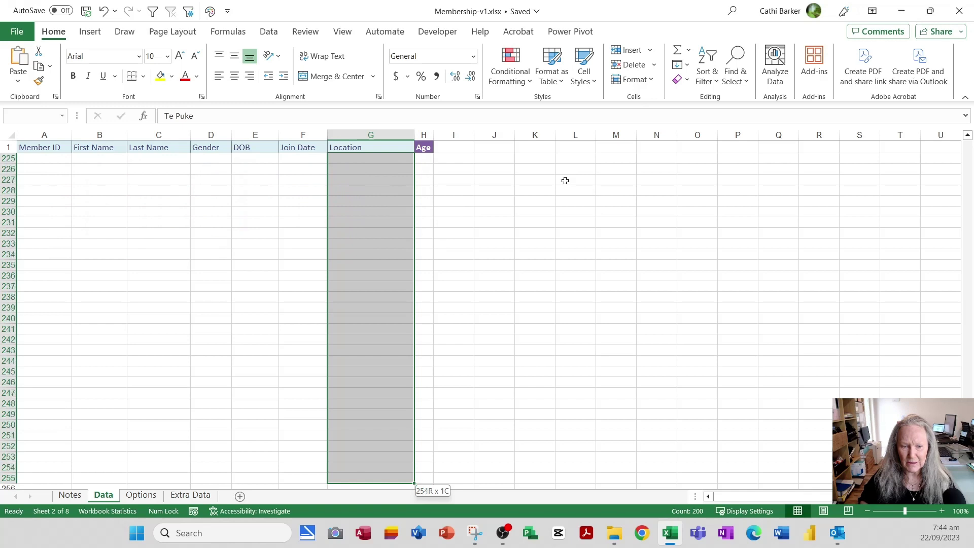
pyautogui.hotkey('shift', 'Down')
pyautogui.hotkey('shift', 'Down')
pyautogui.hotkey('shift', 'Down')
pyautogui.hotkey('shift', 'Down')
pyautogui.hotkey('shift', 'Down')
pyautogui.hotkey('shift', 'Down')
pyautogui.hotkey('shift', 'Down')
pyautogui.hotkey('shift', 'Down')
pyautogui.hotkey('shift', 'Down')
pyautogui.hotkey('shift', 'Down')
pyautogui.hotkey('shift', 'Down')
pyautogui.hotkey('shift', 'Down')
pyautogui.hotkey('shift', 'Down')
pyautogui.hotkey('shift', 'Down')
pyautogui.hotkey('shift', 'Down')
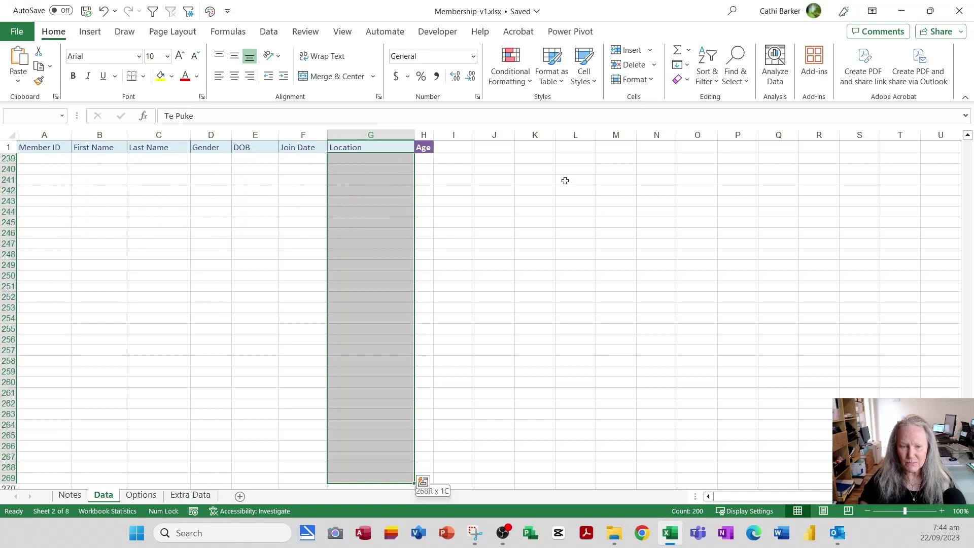
pyautogui.hotkey('shift', 'Down')
pyautogui.hotkey('shift', 'Down')
pyautogui.hotkey('shift', 'Down')
pyautogui.hotkey('shift', 'Down')
pyautogui.hotkey('shift', 'Down')
pyautogui.hotkey('shift', 'Down')
pyautogui.hotkey('shift', 'Down')
pyautogui.hotkey('shift', 'Down')
pyautogui.hotkey('shift', 'Down')
pyautogui.hotkey('shift', 'Down')
pyautogui.hotkey('shift', 'Down')
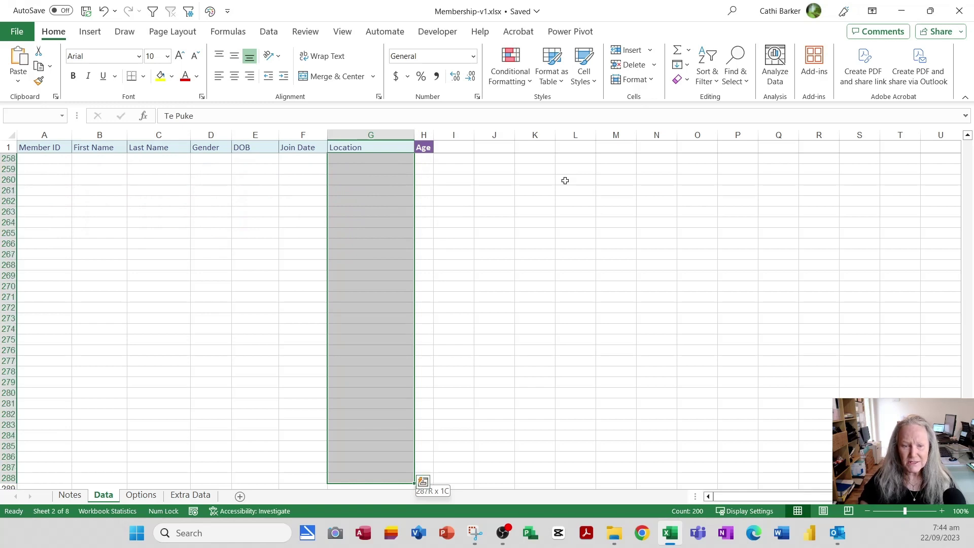
pyautogui.hotkey('shift', 'Down')
pyautogui.hotkey('shift', 'Down')
pyautogui.hotkey('shift', 'Down')
pyautogui.hotkey('shift', 'Down')
pyautogui.hotkey('shift', 'Down')
pyautogui.hotkey('shift', 'Down')
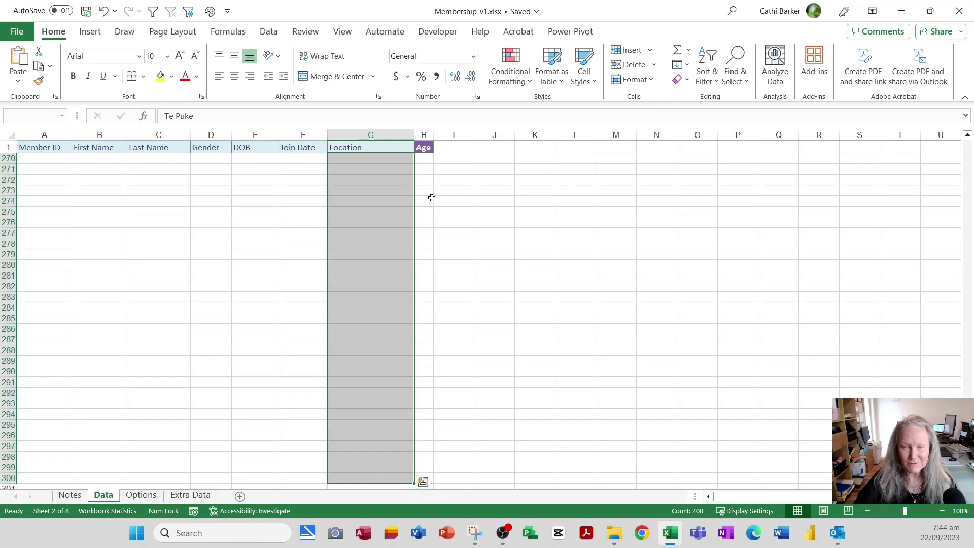
# Apply List data validation to the selected Location cells, using the location names in Options!$A$2:$A$8 as the source
pyautogui.click(269, 34)
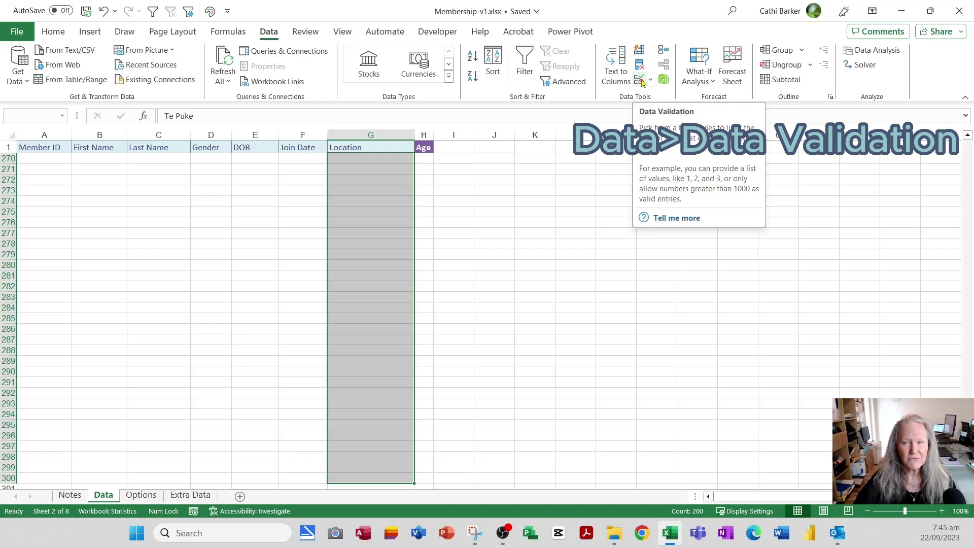
pyautogui.click(641, 81)
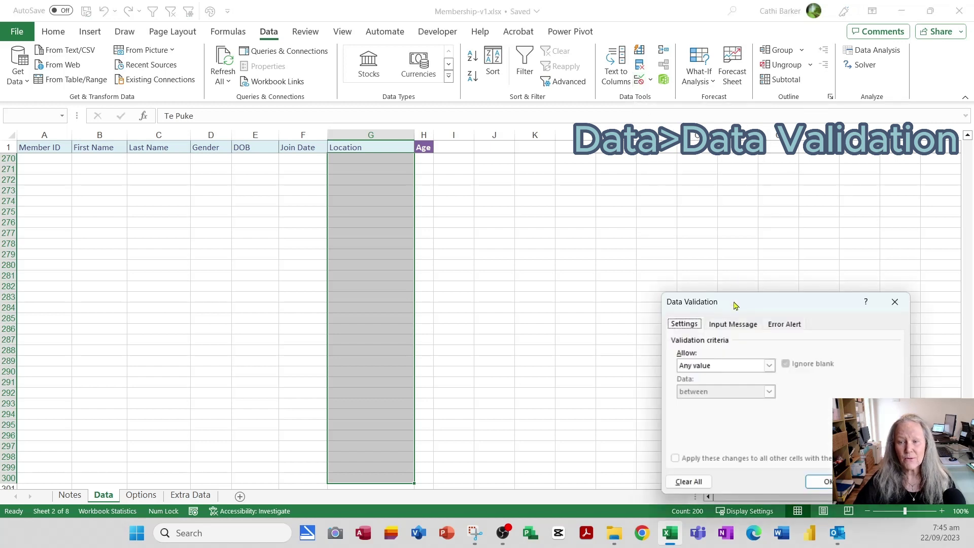
pyautogui.moveTo(737, 302); pyautogui.dragTo(541, 181)
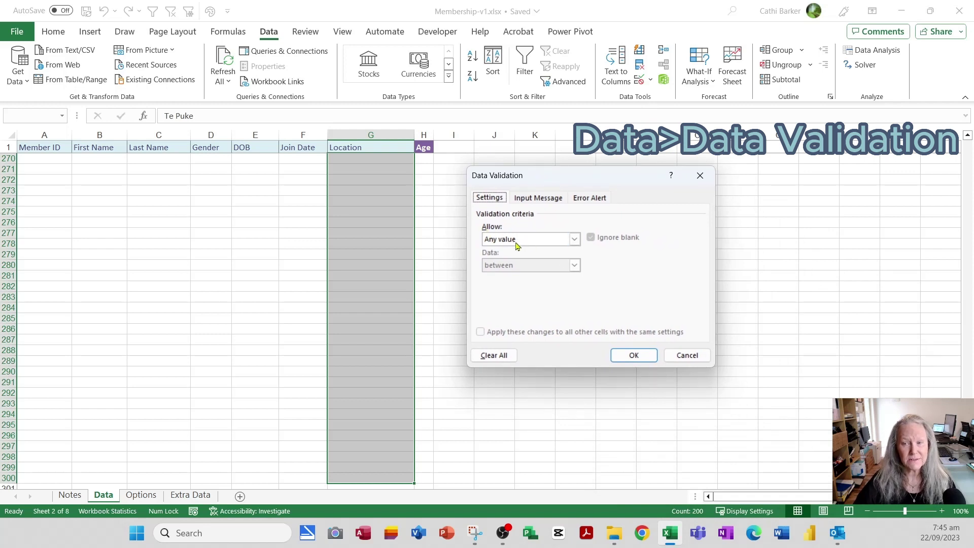
pyautogui.click(574, 239)
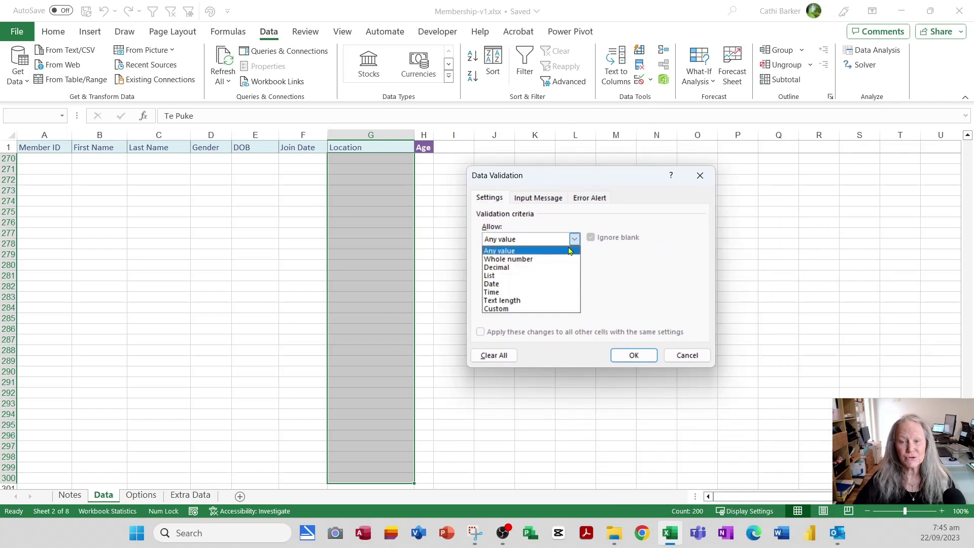
pyautogui.click(510, 275)
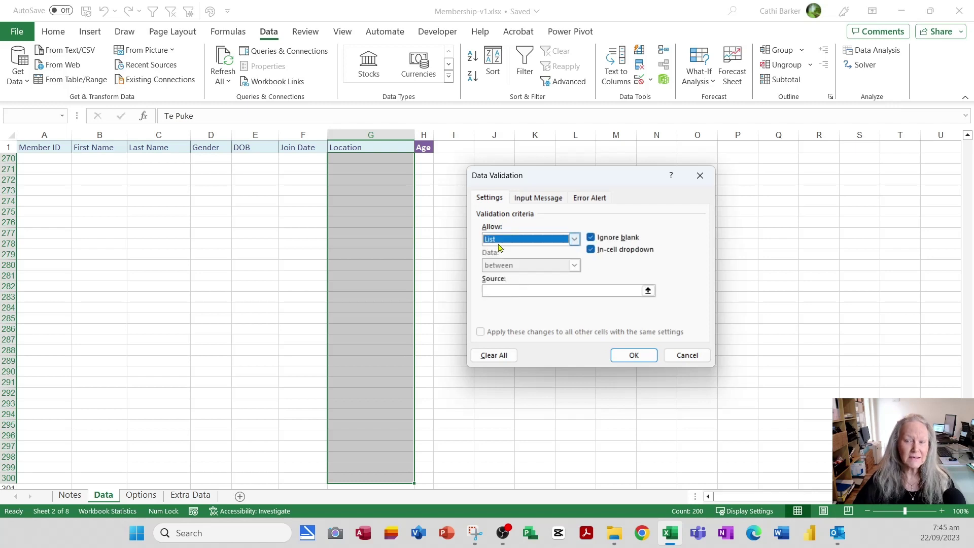
pyautogui.click(386, 205)
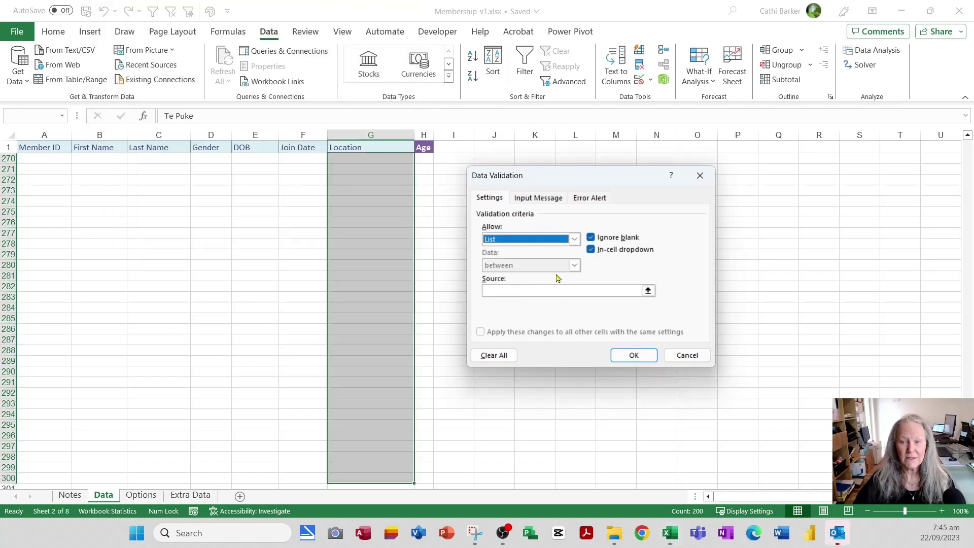
pyautogui.click(501, 290)
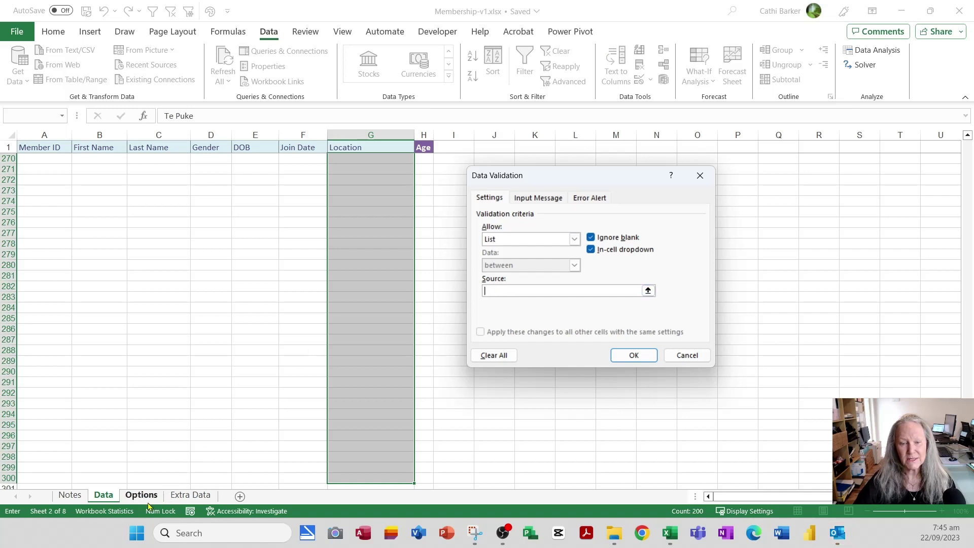
pyautogui.click(142, 495)
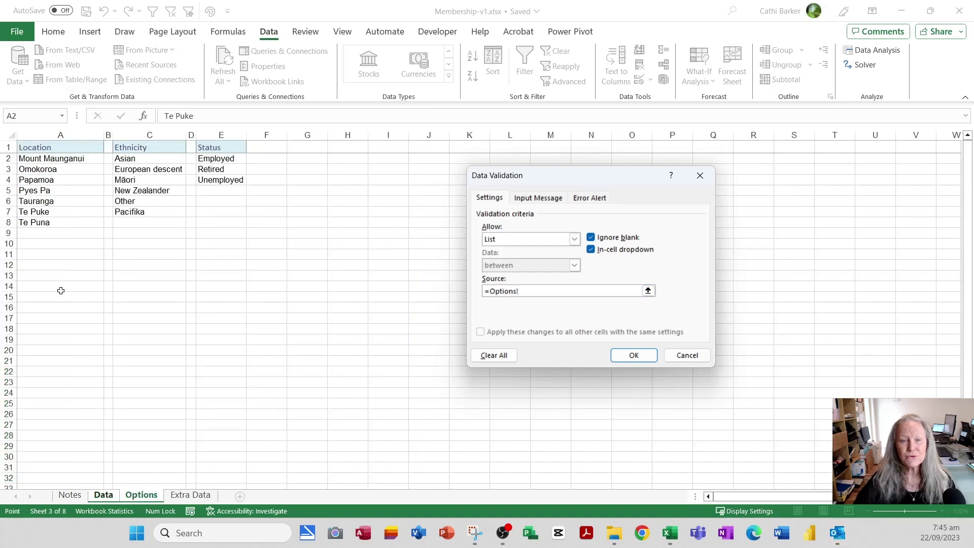
pyautogui.moveTo(55, 158); pyautogui.dragTo(53, 222)
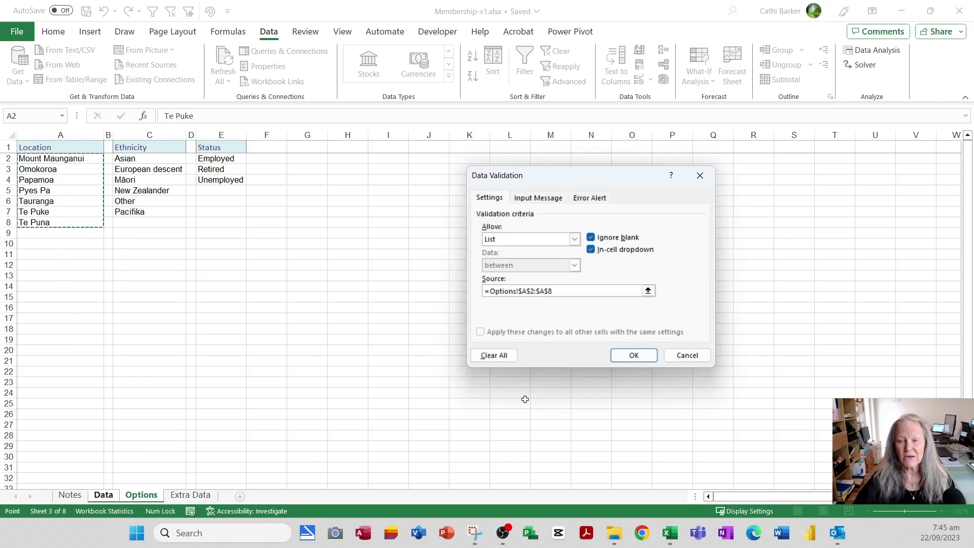
pyautogui.click(638, 355)
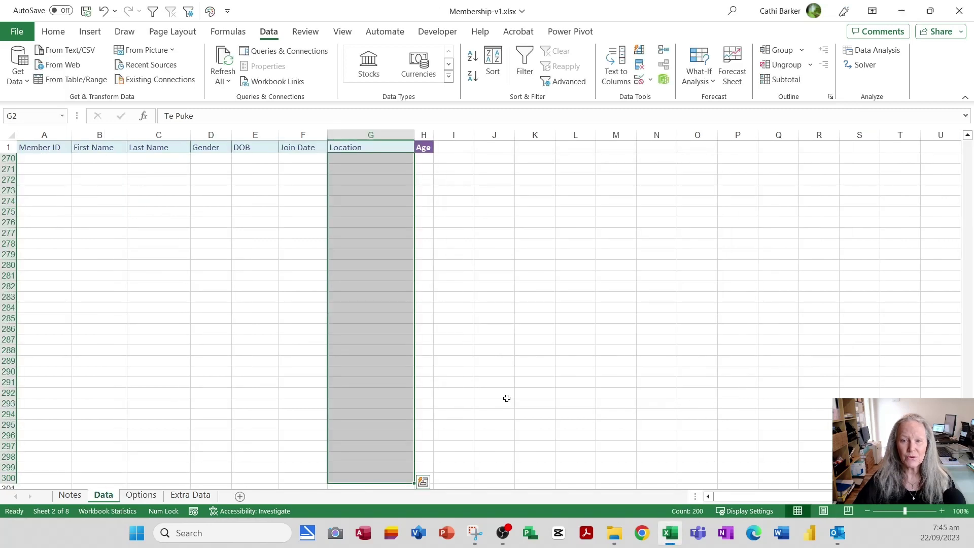
# Test the Location validation by returning to G2 and choosing Te Puke from its drop-down list
pyautogui.click(380, 438)
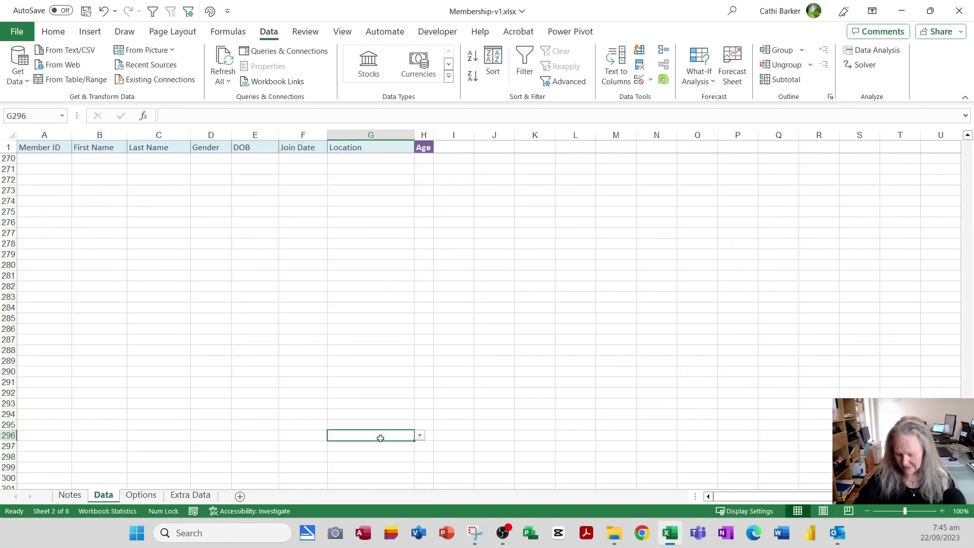
pyautogui.hotkey('ctrl', 'Up')
pyautogui.press('Up')
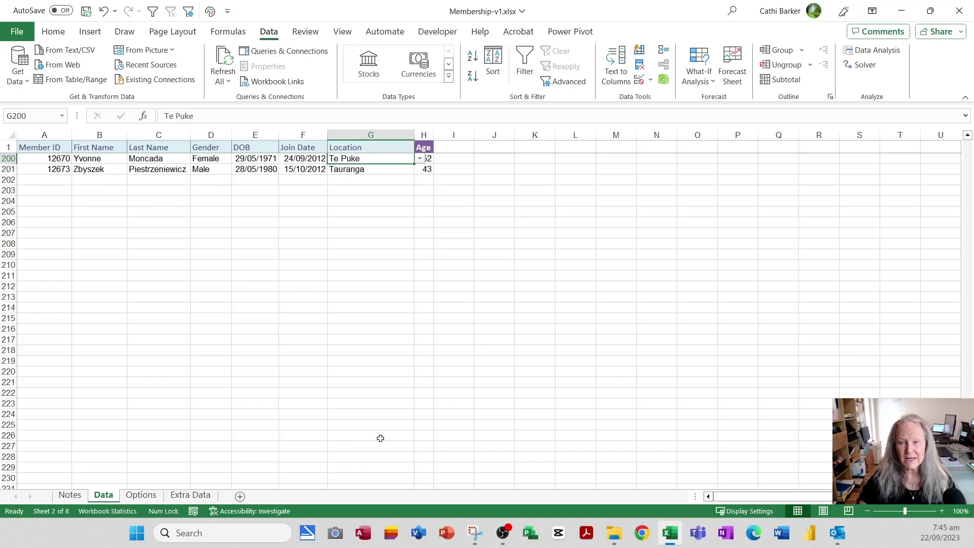
pyautogui.hotkey('ctrl', 'Up')
pyautogui.press('Down')
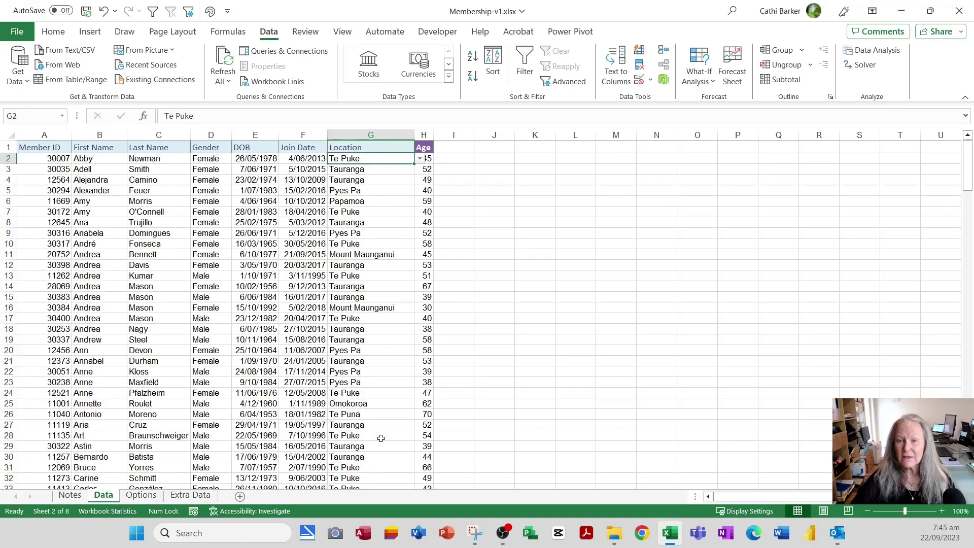
pyautogui.click(420, 158)
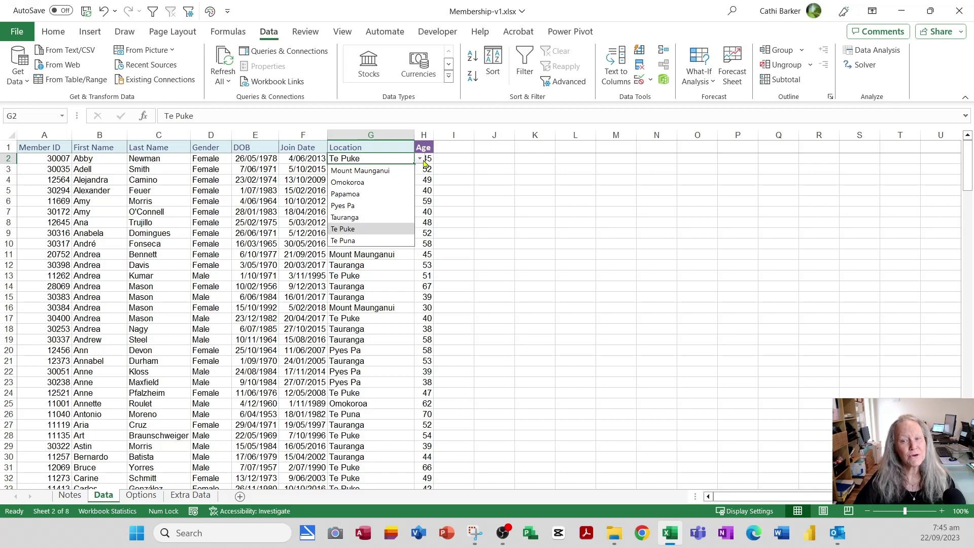
pyautogui.click(377, 231)
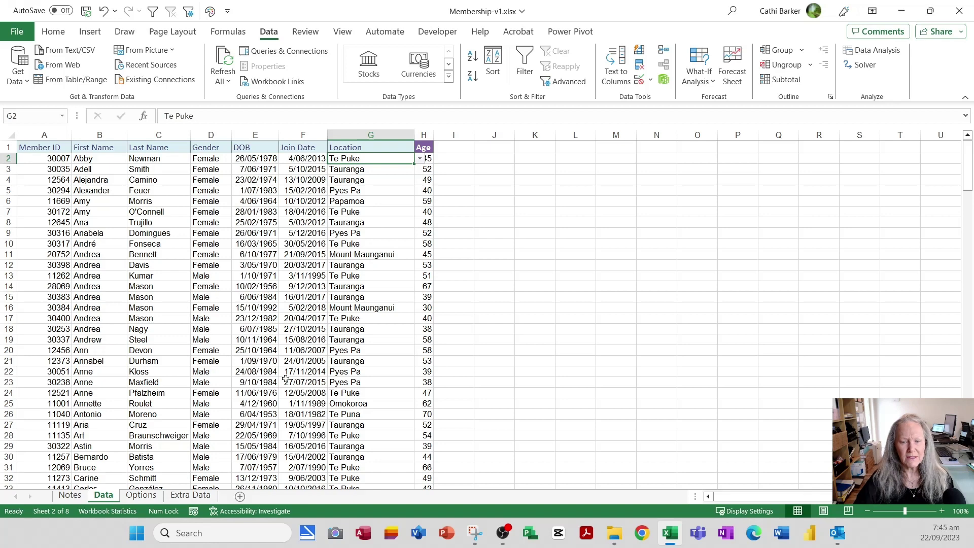
# Switch to the Extra Data sheet and go to its first cell, A1
pyautogui.click(191, 497)
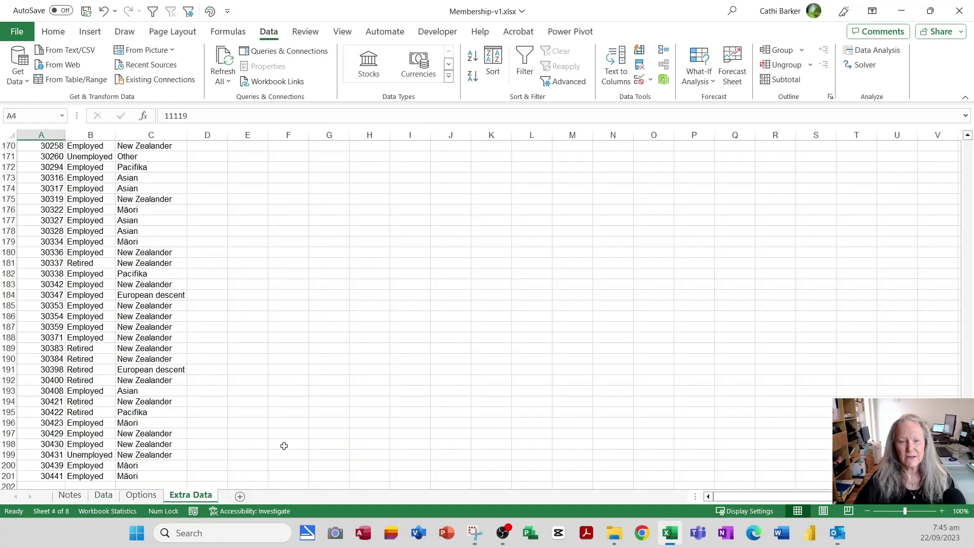
pyautogui.scroll(2, 295, 442)
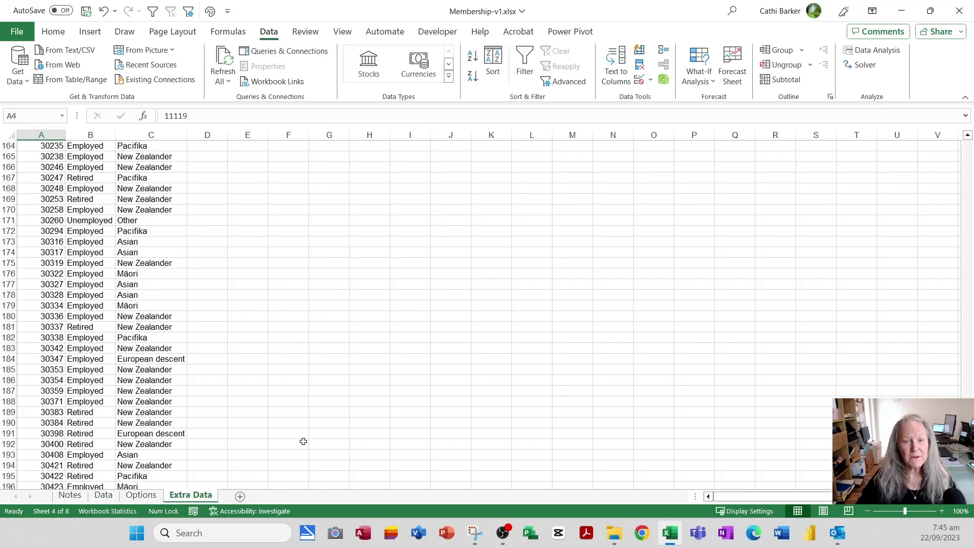
pyautogui.hotkey('ctrl', 'Home')
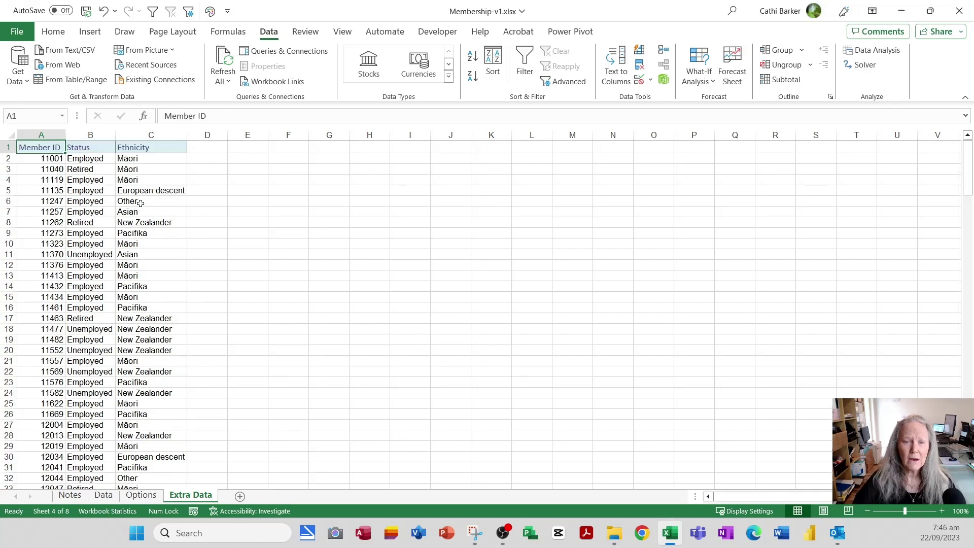
pyautogui.click(93, 161)
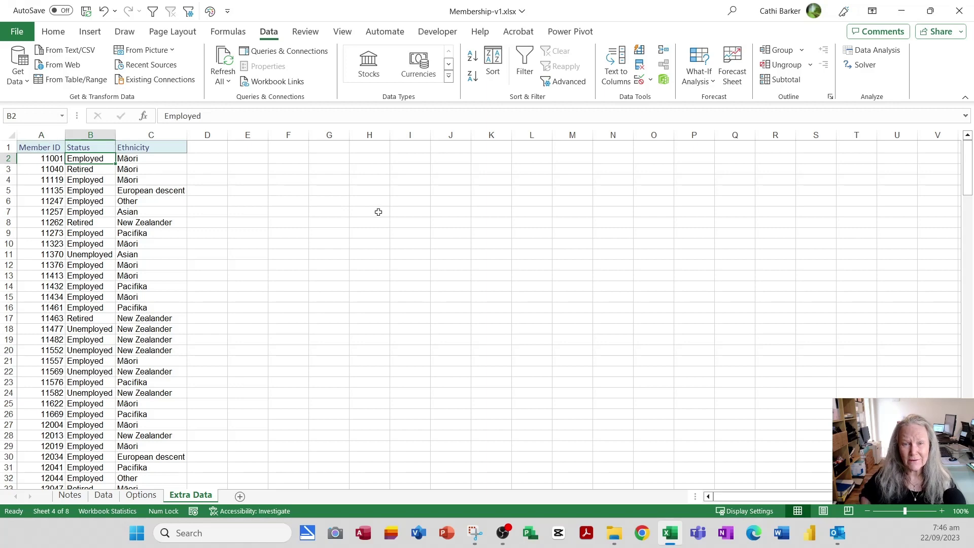
pyautogui.hotkey('ctrl', 'shift', 'Down')
pyautogui.hotkey('shift', 'Down')
pyautogui.hotkey('shift', 'Down')
pyautogui.hotkey('shift', 'Down')
pyautogui.hotkey('shift', 'Down')
pyautogui.hotkey('shift', 'Down')
pyautogui.hotkey('shift', 'Down')
pyautogui.hotkey('shift', 'Down')
pyautogui.hotkey('shift', 'Down')
pyautogui.hotkey('shift', 'Down')
pyautogui.hotkey('shift', 'Down')
pyautogui.hotkey('shift', 'Down')
pyautogui.hotkey('shift', 'Down')
pyautogui.hotkey('shift', 'Down')
pyautogui.hotkey('shift', 'Down')
pyautogui.hotkey('shift', 'Down')
pyautogui.hotkey('shift', 'Down')
pyautogui.hotkey('shift', 'Down')
pyautogui.hotkey('shift', 'Down')
pyautogui.hotkey('shift', 'Down')
pyautogui.hotkey('shift', 'Down')
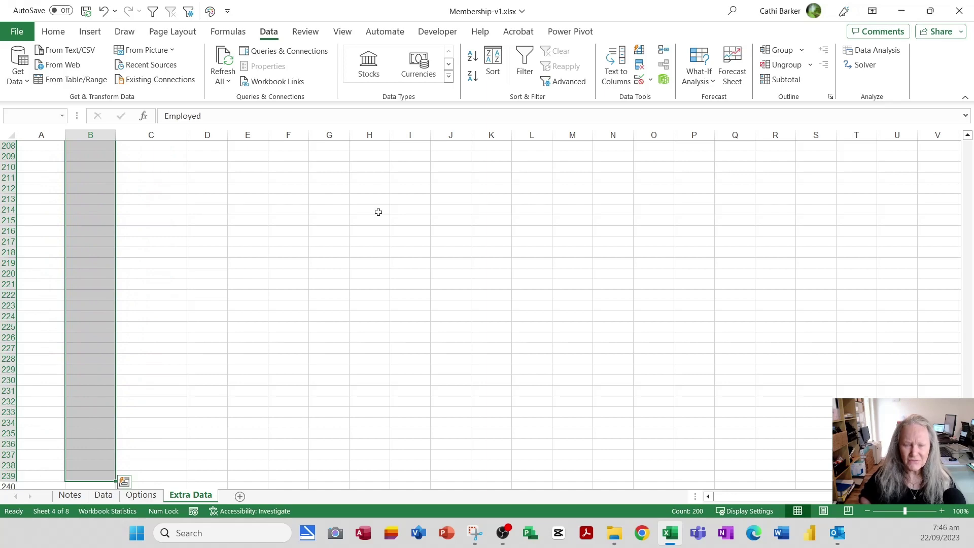
pyautogui.hotkey('ctrl', 'Home')
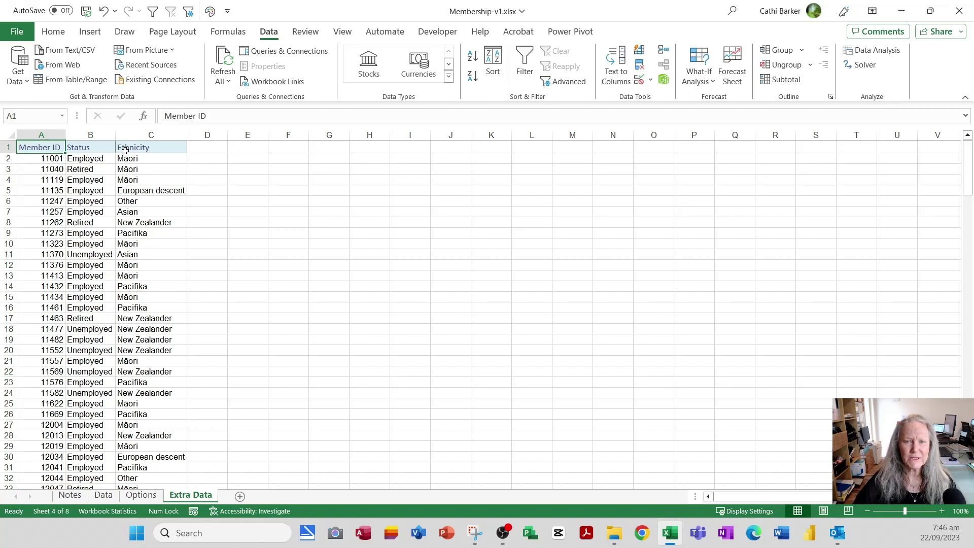
# Freeze the top row of the Extra Data sheet so its headings stay in view
pyautogui.click(342, 32)
pyautogui.click(621, 71)
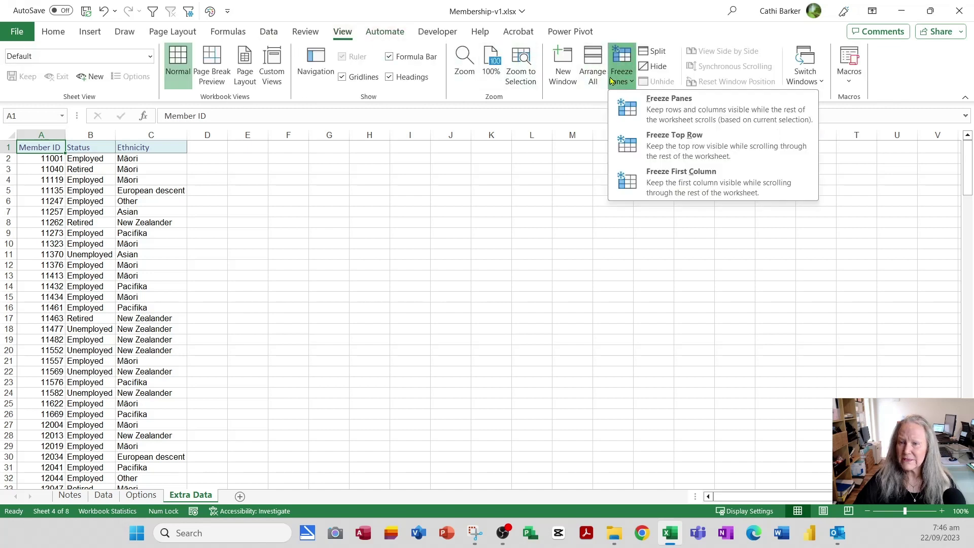
pyautogui.click(662, 158)
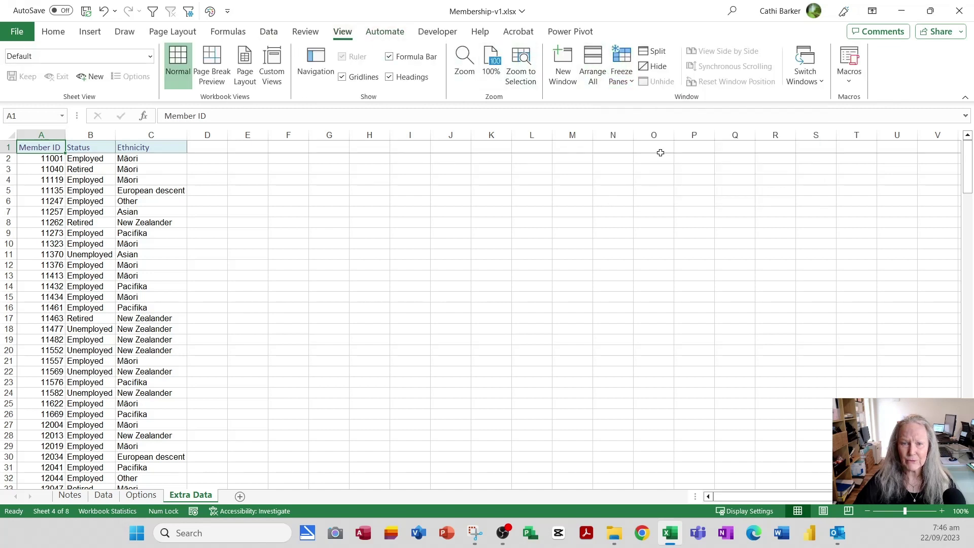
# Select the Status cells from B2 down to B300, including empty rows below the existing member records
pyautogui.click(103, 159)
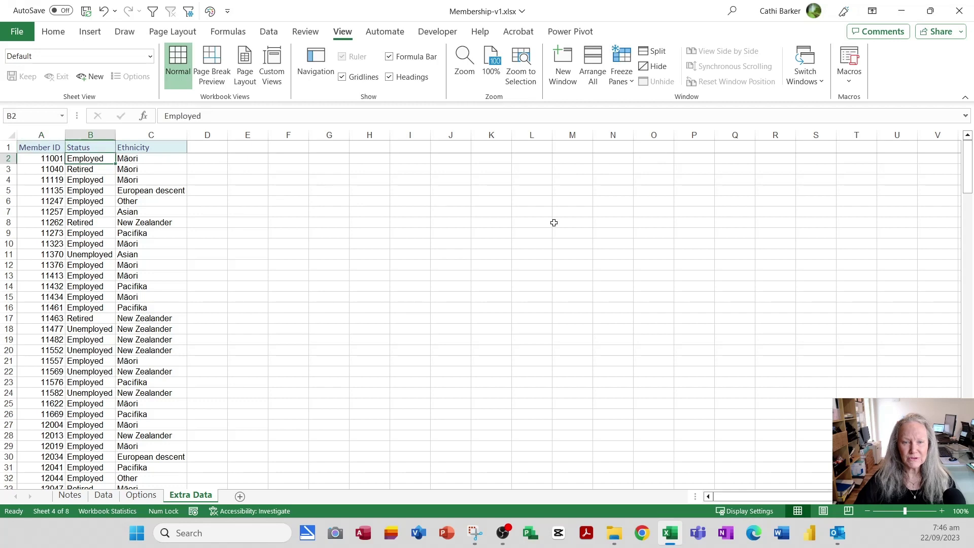
pyautogui.hotkey('ctrl', 'Down')
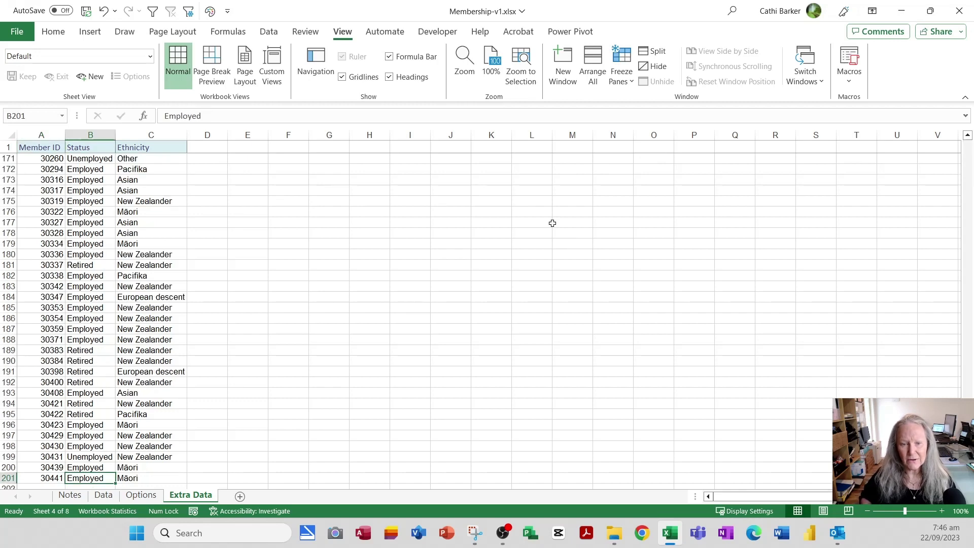
pyautogui.hotkey('ctrl', 'Up')
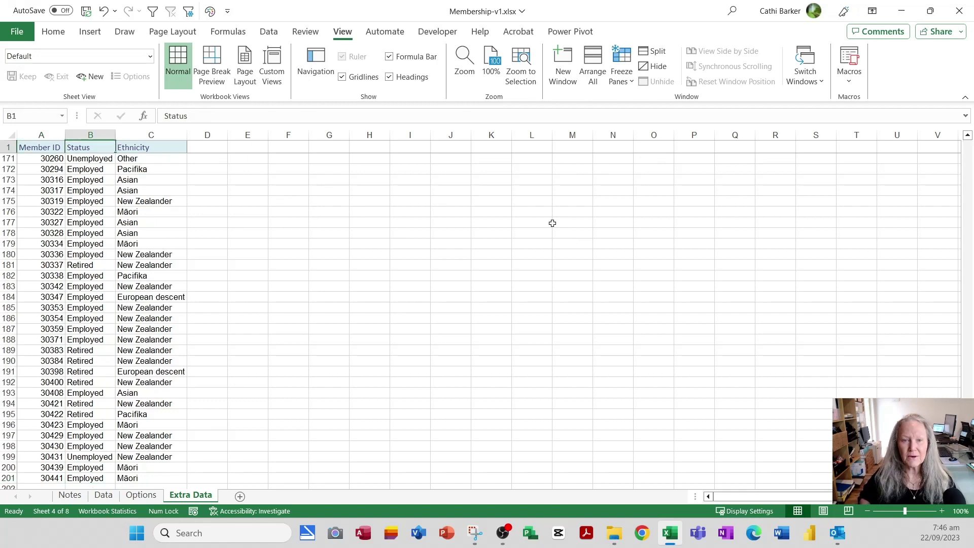
pyautogui.press('Down')
pyautogui.hotkey('ctrl', 'shift', 'Down')
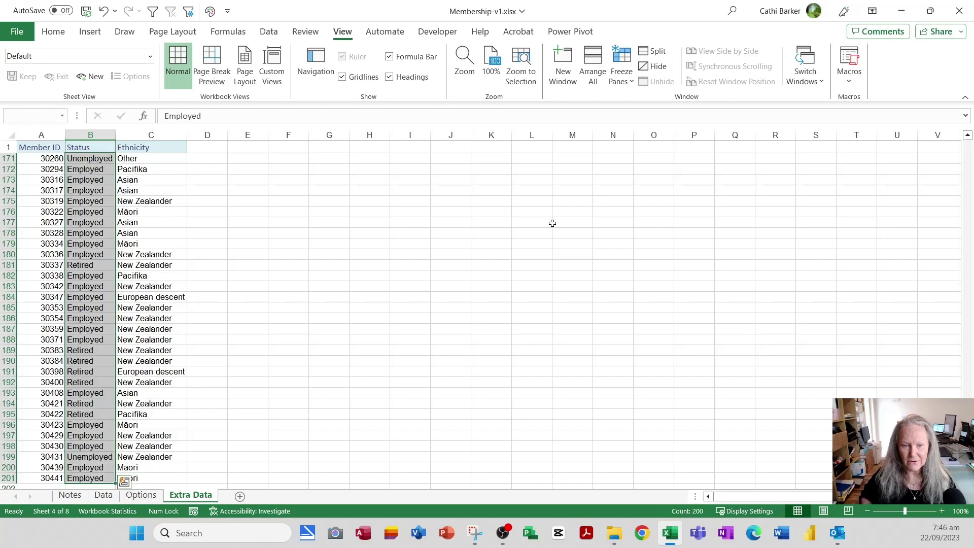
pyautogui.hotkey('shift', 'Down')
pyautogui.hotkey('shift', 'Down')
pyautogui.hotkey('shift', 'Down')
pyautogui.hotkey('shift', 'Down')
pyautogui.hotkey('shift', 'Down')
pyautogui.hotkey('shift', 'Down')
pyautogui.hotkey('shift', 'Down')
pyautogui.hotkey('shift', 'Down')
pyautogui.hotkey('shift', 'Down')
pyautogui.hotkey('shift', 'Down')
pyautogui.hotkey('shift', 'Down')
pyautogui.hotkey('shift', 'Down')
pyautogui.hotkey('shift', 'Down')
pyautogui.hotkey('shift', 'Down')
pyautogui.hotkey('shift', 'Down')
pyautogui.hotkey('shift', 'Down')
pyautogui.hotkey('shift', 'Down')
pyautogui.hotkey('shift', 'Down')
pyautogui.hotkey('shift', 'Down')
pyautogui.hotkey('shift', 'Down')
pyautogui.hotkey('shift', 'Down')
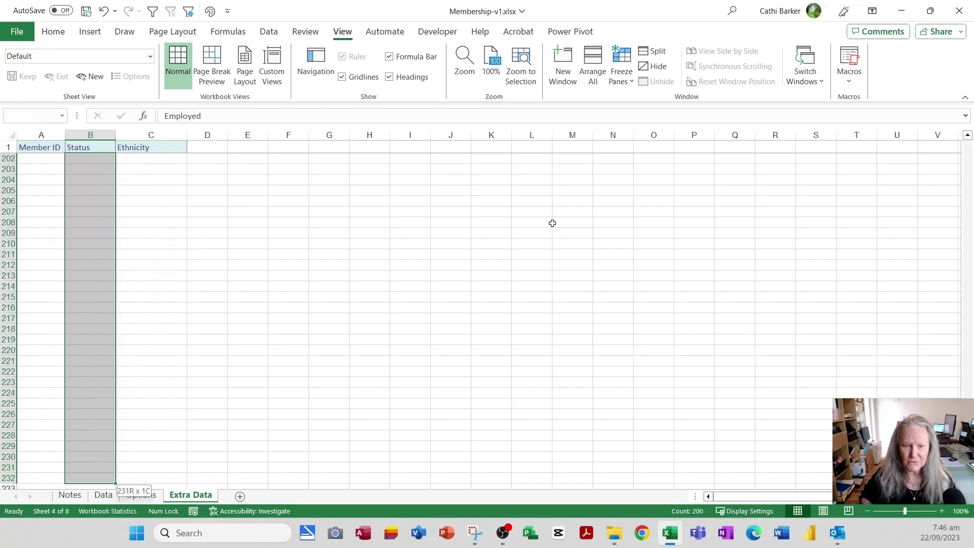
pyautogui.hotkey('shift', 'Down')
pyautogui.hotkey('shift', 'Down')
pyautogui.hotkey('shift', 'Down')
pyautogui.hotkey('shift', 'Down')
pyautogui.hotkey('shift', 'Down')
pyautogui.hotkey('shift', 'Down')
pyautogui.hotkey('shift', 'Down')
pyautogui.hotkey('shift', 'Down')
pyautogui.hotkey('shift', 'Down')
pyautogui.hotkey('shift', 'Down')
pyautogui.hotkey('shift', 'Down')
pyautogui.hotkey('shift', 'Down')
pyautogui.hotkey('shift', 'Down')
pyautogui.hotkey('shift', 'Down')
pyautogui.hotkey('shift', 'Down')
pyautogui.hotkey('shift', 'Down')
pyautogui.hotkey('shift', 'Down')
pyautogui.hotkey('shift', 'Down')
pyautogui.hotkey('shift', 'Down')
pyautogui.hotkey('shift', 'Down')
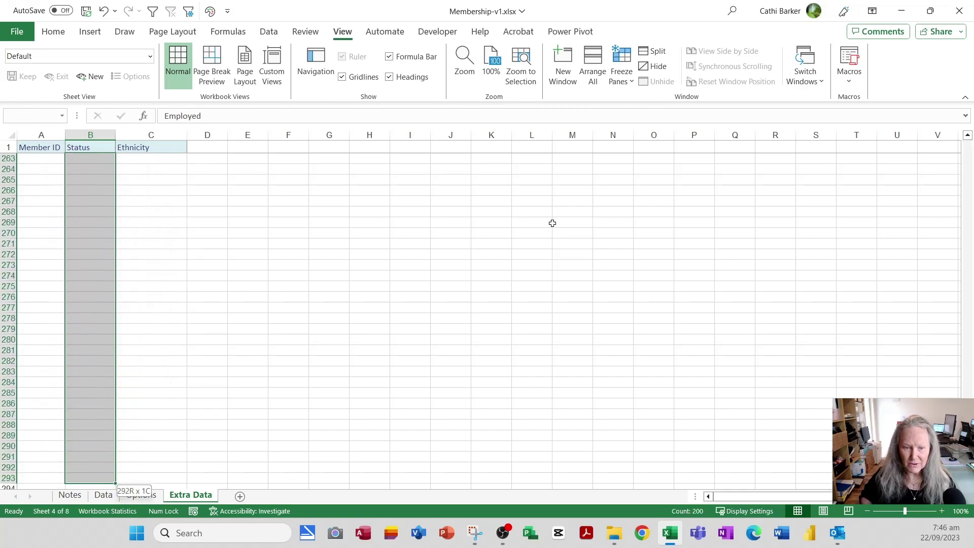
pyautogui.hotkey('shift', 'Up')
pyautogui.hotkey('shift', 'Up')
pyautogui.hotkey('shift', 'Up')
pyautogui.hotkey('shift', 'Up')
pyautogui.hotkey('shift', 'Up')
pyautogui.hotkey('shift', 'Up')
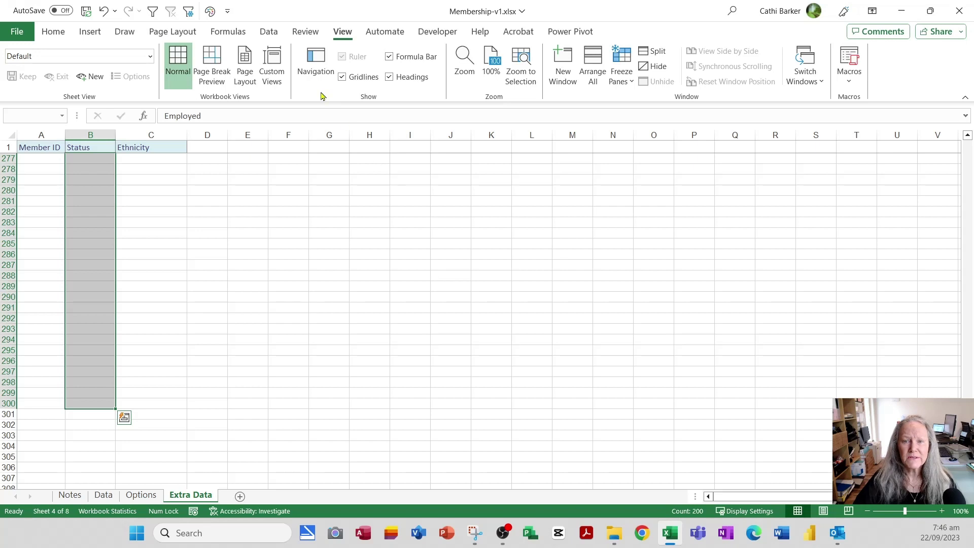
# Apply List data validation to the selected Status cells, using the status names in Options!$E$2:$E$4 as the source
pyautogui.click(274, 33)
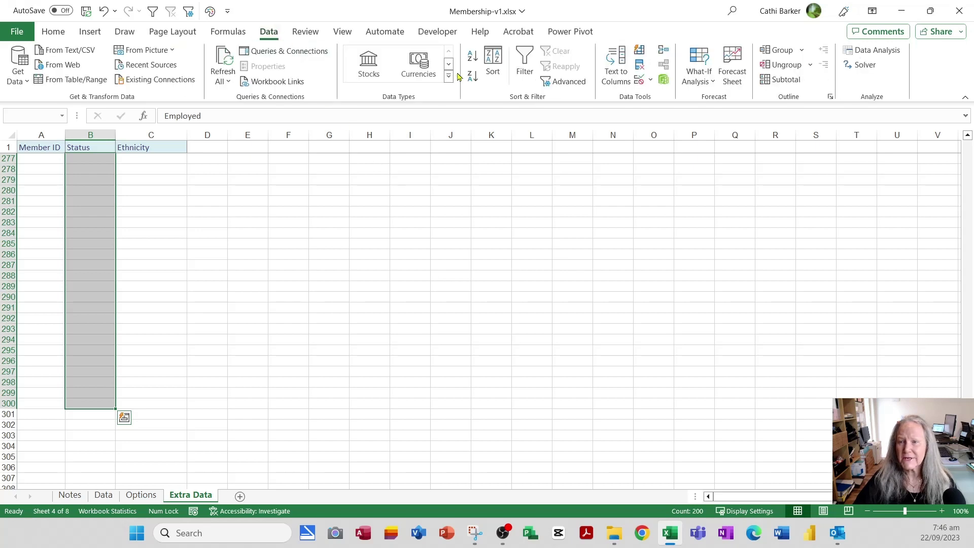
pyautogui.click(645, 81)
pyautogui.click(576, 239)
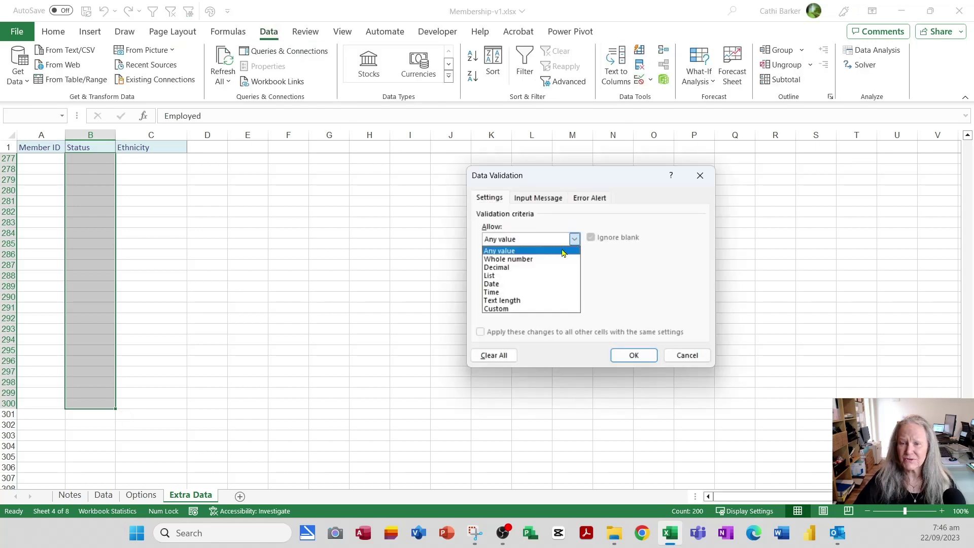
pyautogui.click(513, 275)
pyautogui.click(498, 290)
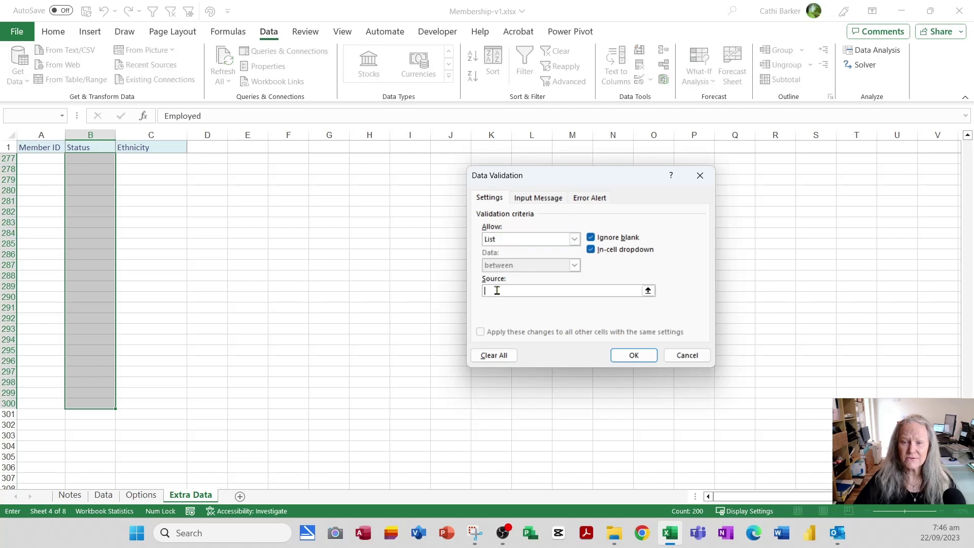
pyautogui.click(139, 499)
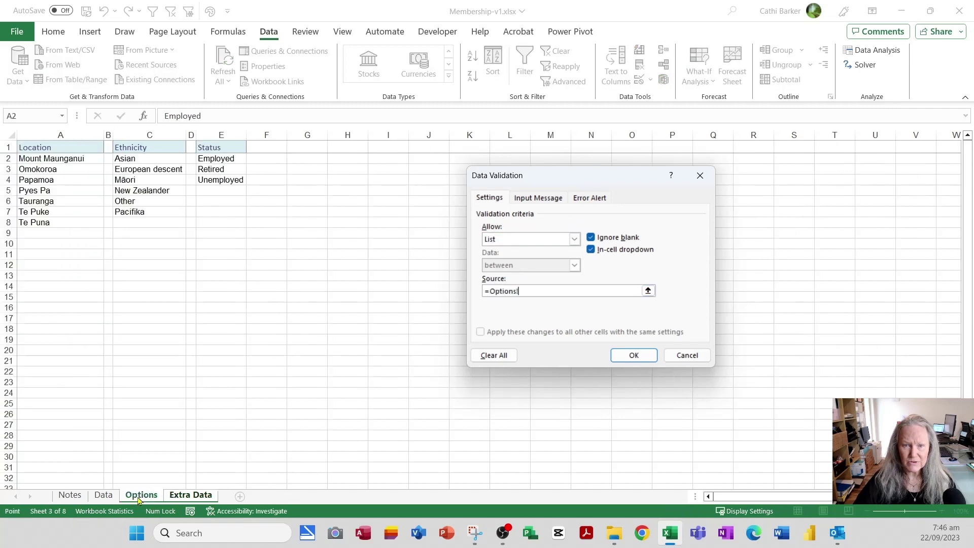
pyautogui.moveTo(230, 158); pyautogui.dragTo(229, 175)
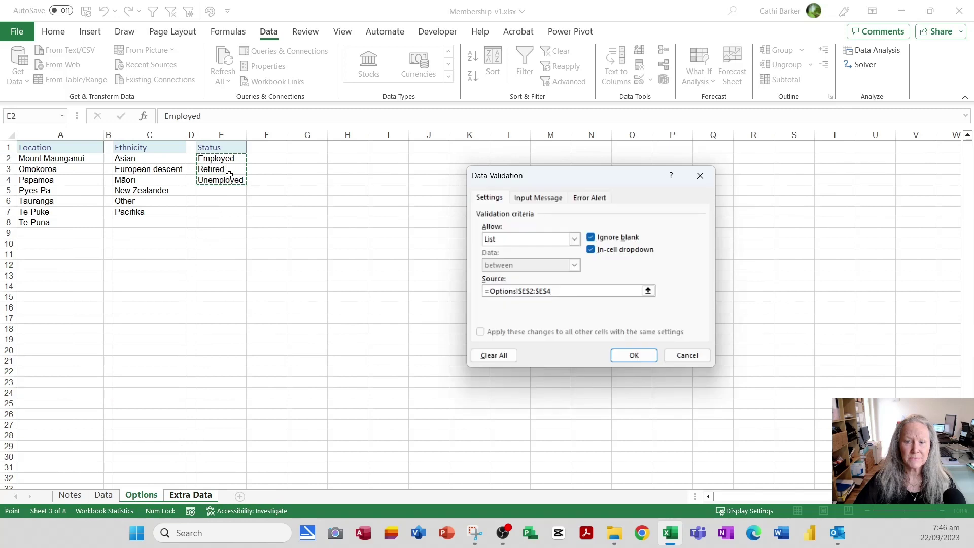
pyautogui.click(634, 355)
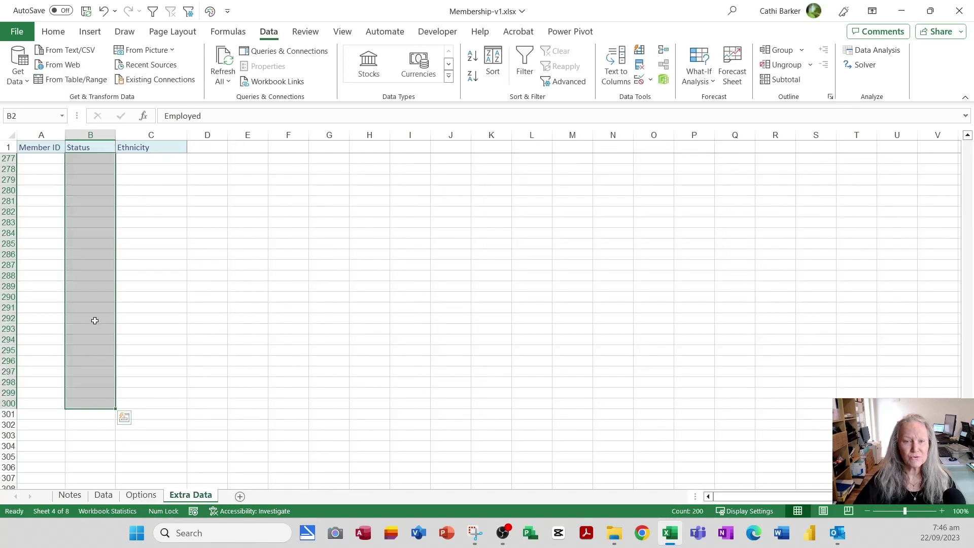
# Return to B2 and check the options in its Status drop-down list, leaving the cell's value as it is
pyautogui.hotkey('shift', 'BackSpace')
pyautogui.hotkey('ctrl', 'BackSpace')
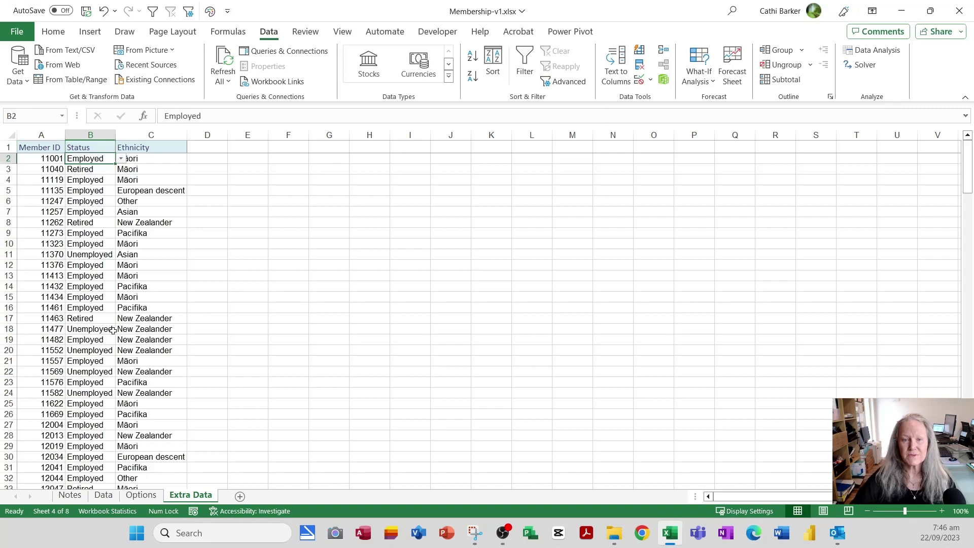
pyautogui.click(122, 159)
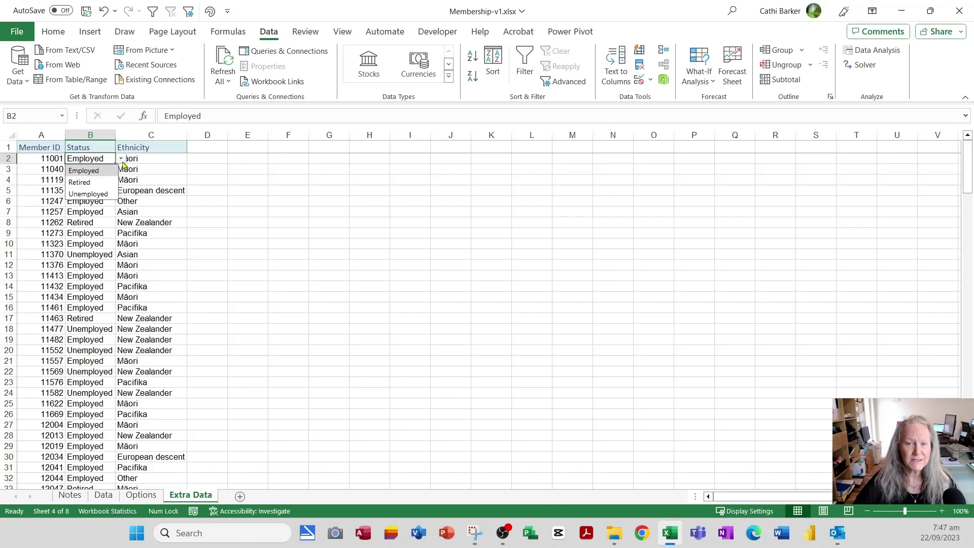
pyautogui.click(122, 161)
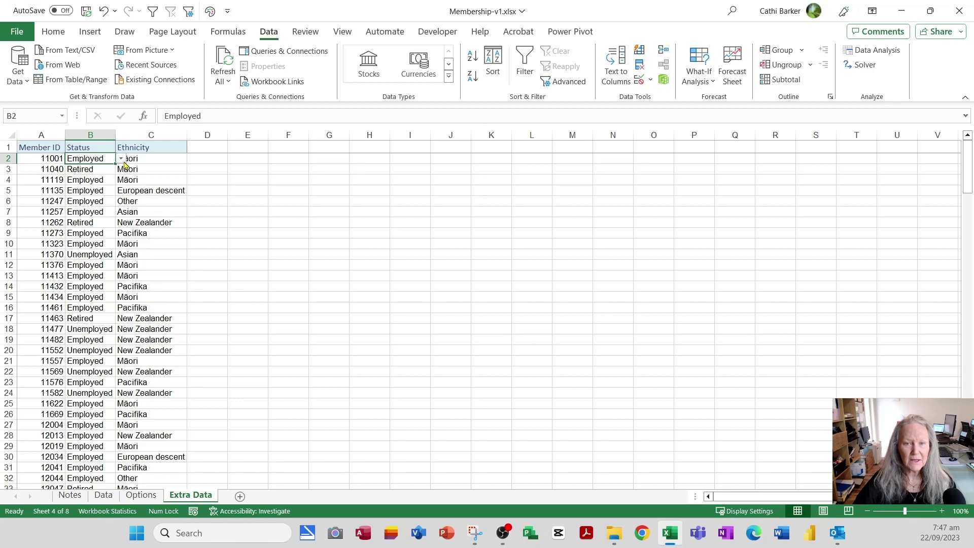
# Select the Ethnicity cells from C2 down to C300, including empty rows below the existing member records
pyautogui.click(171, 159)
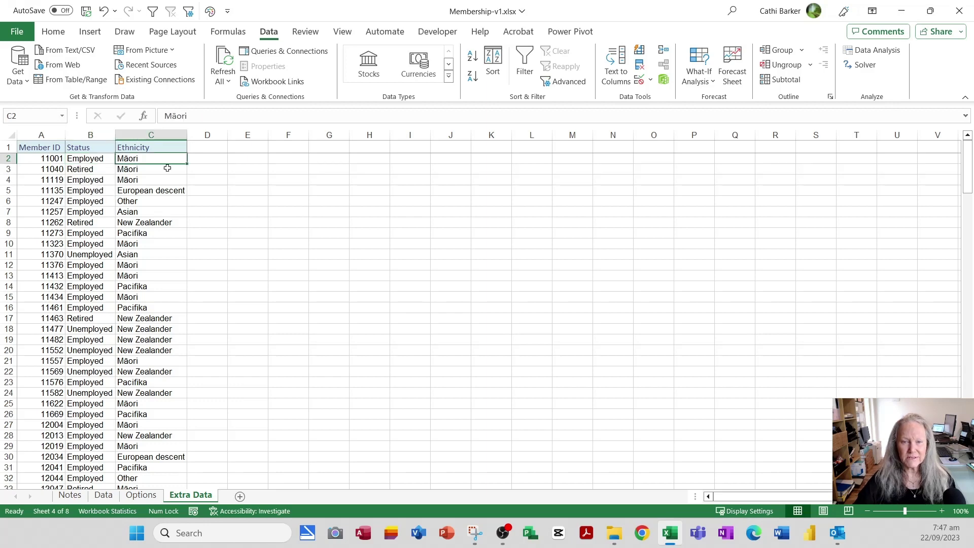
pyautogui.moveTo(167, 169); pyautogui.dragTo(188, 485)
pyautogui.moveTo(167, 167); pyautogui.dragTo(168, 168)
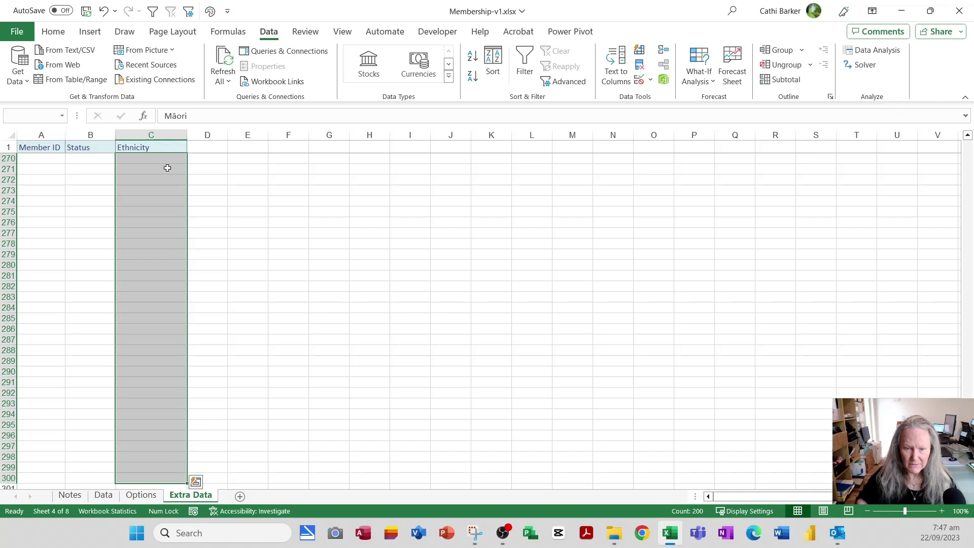
# Apply List data validation to the selected Ethnicity cells, using the ethnicity names in Options!$C$2:$C$7 as the source
pyautogui.click(641, 80)
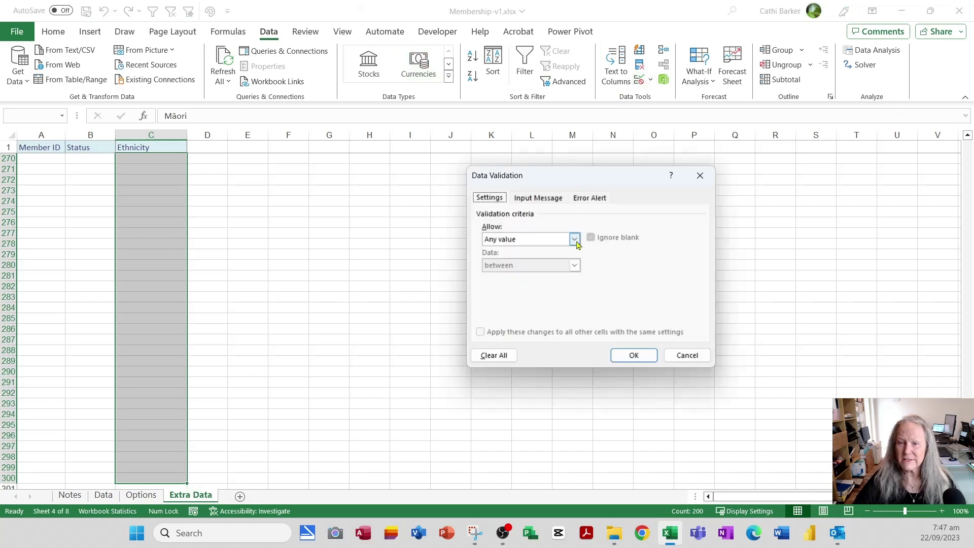
pyautogui.click(574, 239)
pyautogui.click(500, 276)
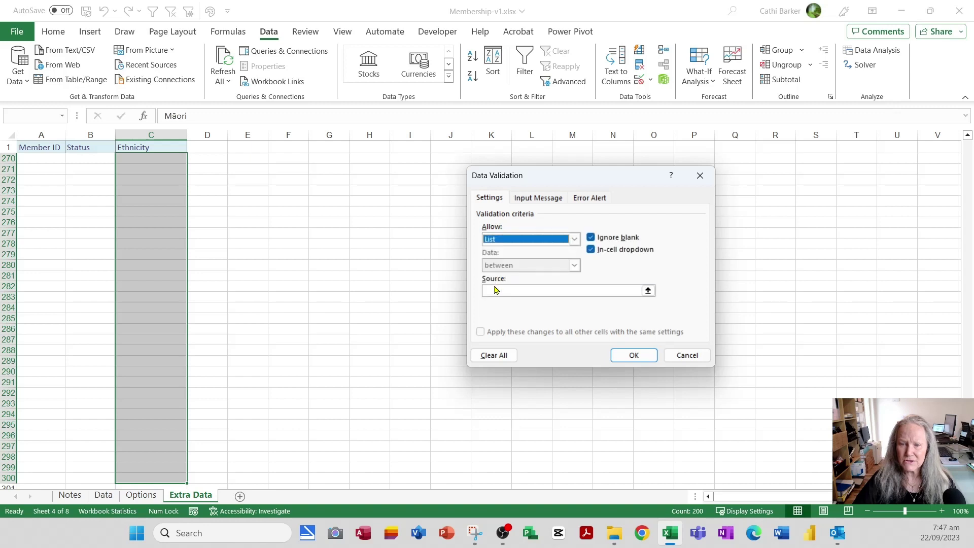
pyautogui.click(493, 290)
pyautogui.write('=')
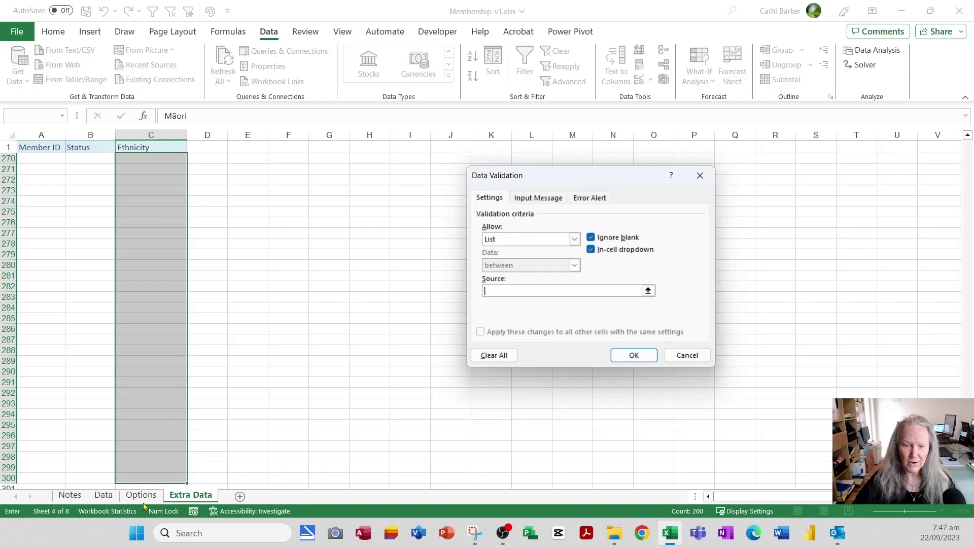
pyautogui.click(142, 496)
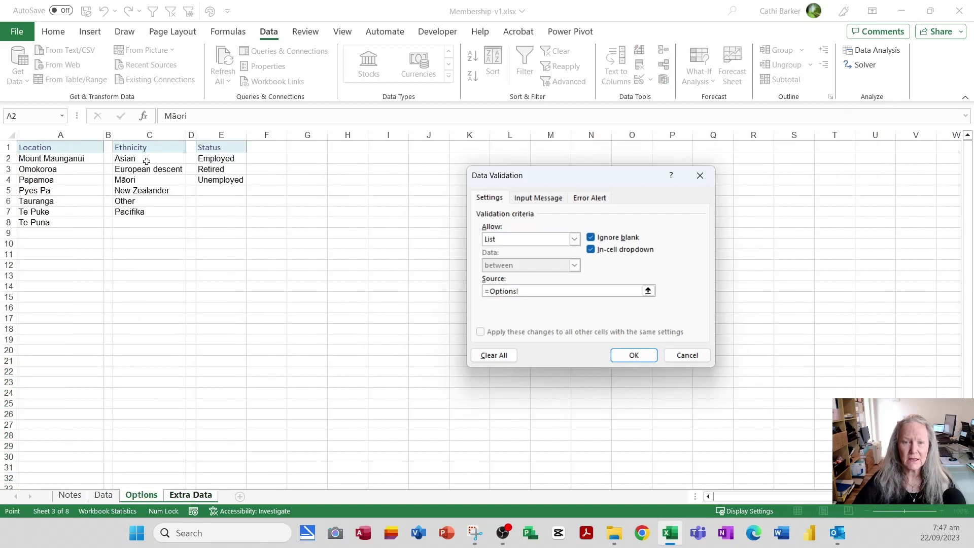
pyautogui.moveTo(146, 161); pyautogui.dragTo(147, 212)
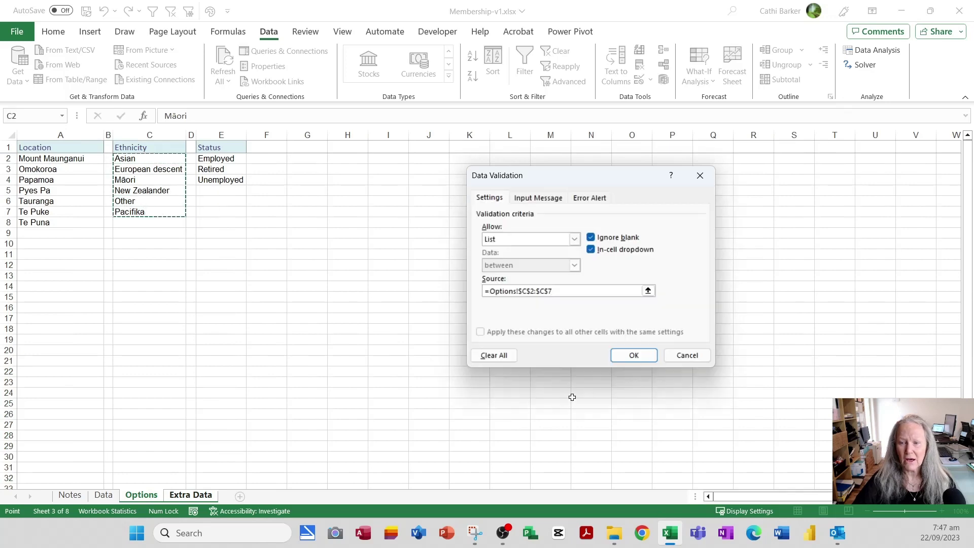
pyautogui.click(634, 356)
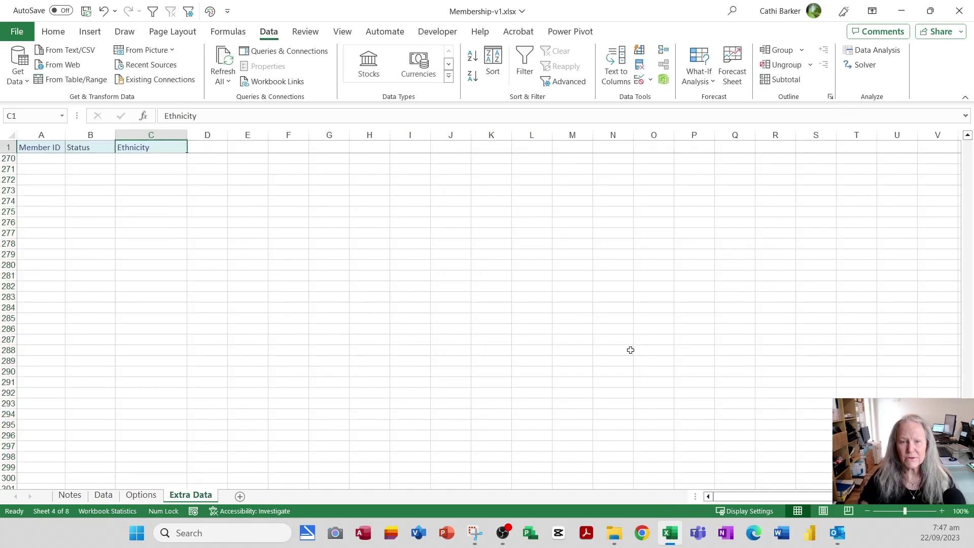
# Go to C2 and check the options in its Ethnicity drop-down list without choosing a different value
pyautogui.press('Down')
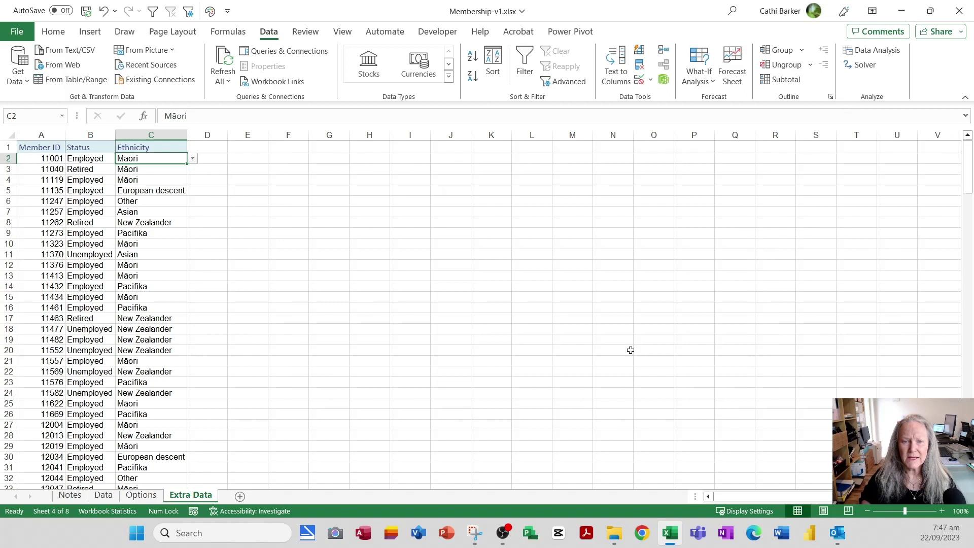
pyautogui.click(193, 159)
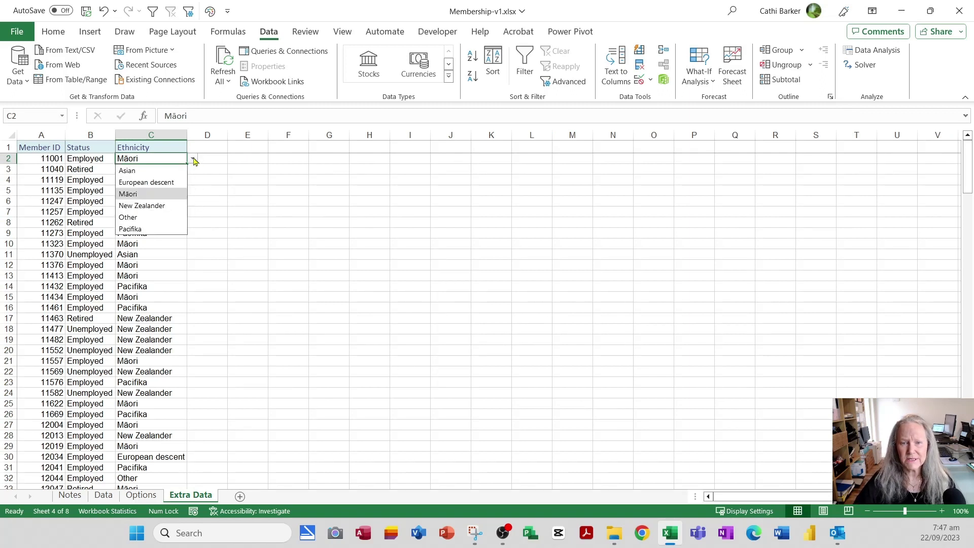
pyautogui.click(193, 160)
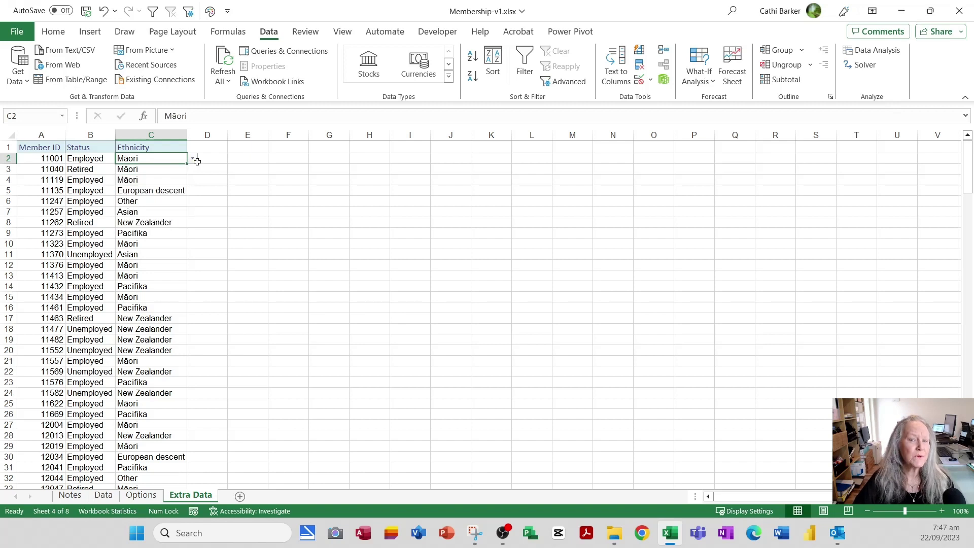